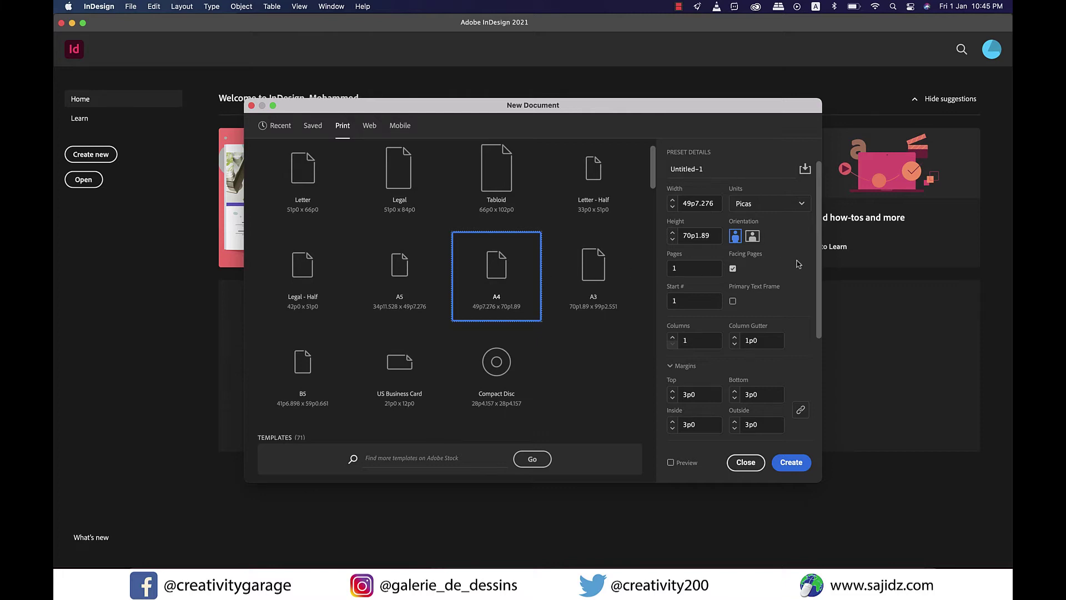
Name the new A4 document Sample_Magazine
{"action": "triple_click", "coordinate": [689, 169]}
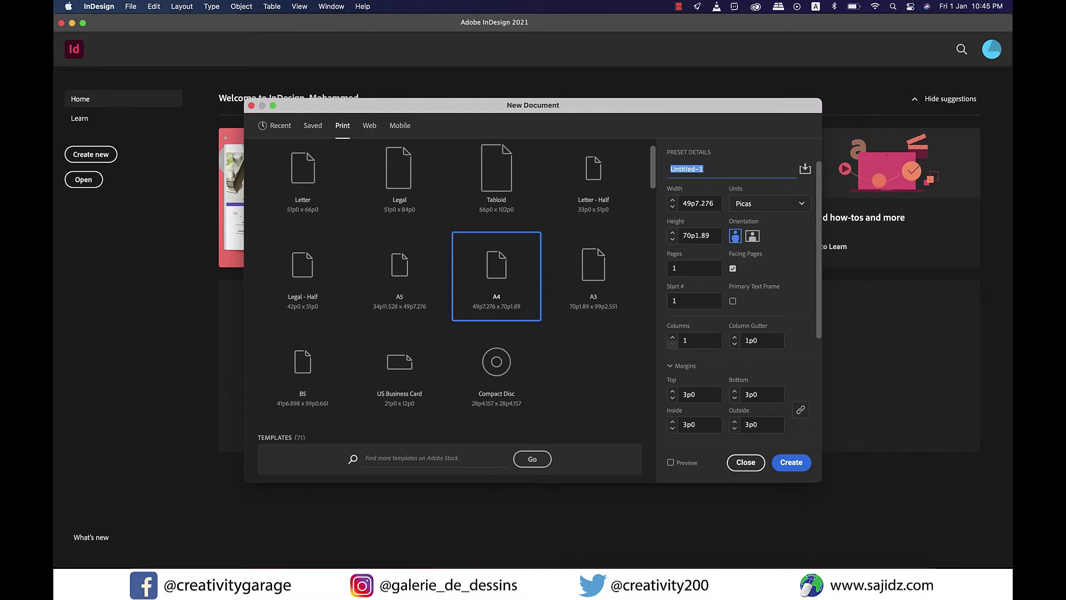
{"action": "type", "text": "sam"}
{"action": "key", "text": "BackSpace"}
{"action": "key", "text": "BackSpace"}
{"action": "key", "text": "BackSpace"}
{"action": "type", "text": "Sample_Magazine"}
Set the new document's units to Inches and its number of pages to 3
{"action": "left_click", "coordinate": [765, 207]}
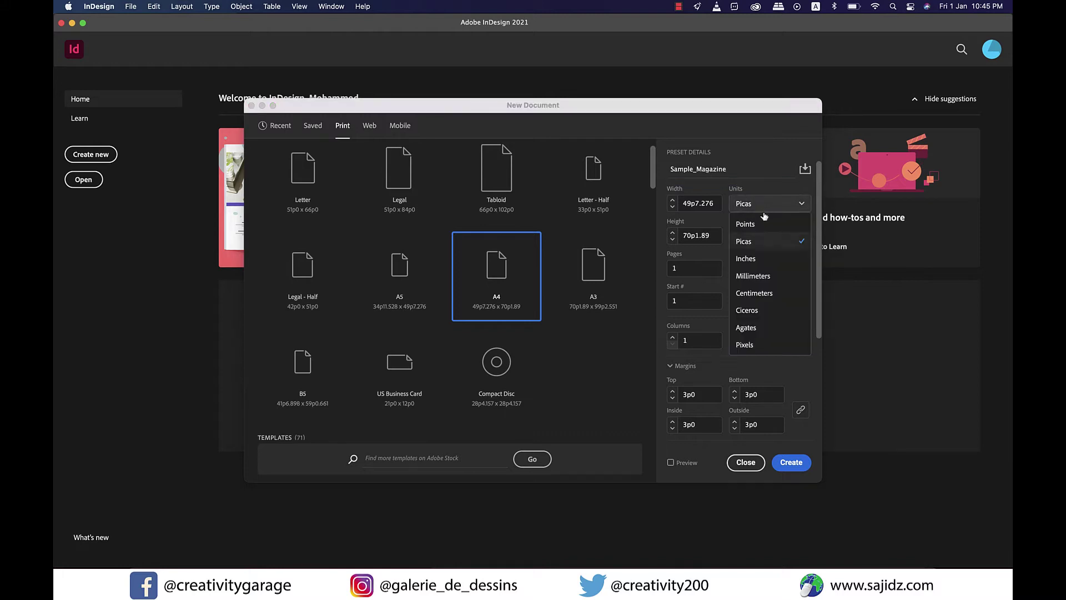
{"action": "left_click", "coordinate": [760, 261]}
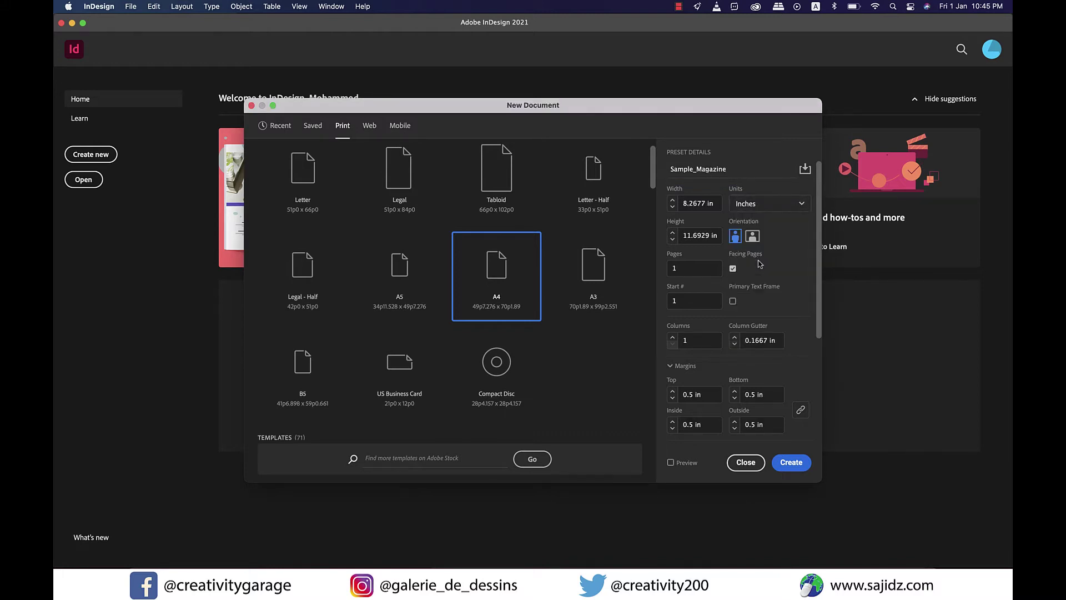
{"action": "double_click", "coordinate": [689, 269]}
{"action": "type", "text": "3"}
Set the bleed to 0.125 in on all sides and create the document
{"action": "scroll", "coordinate": [764, 308], "scroll_direction": "down", "scroll_amount": 5}
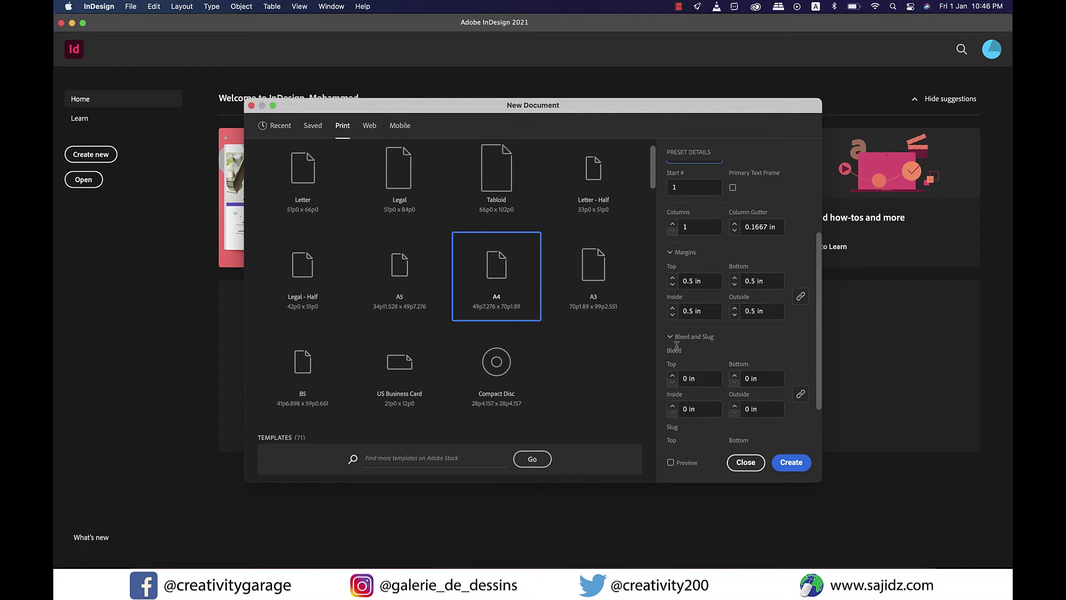
{"action": "scroll", "coordinate": [677, 346], "scroll_direction": "down", "scroll_amount": 2}
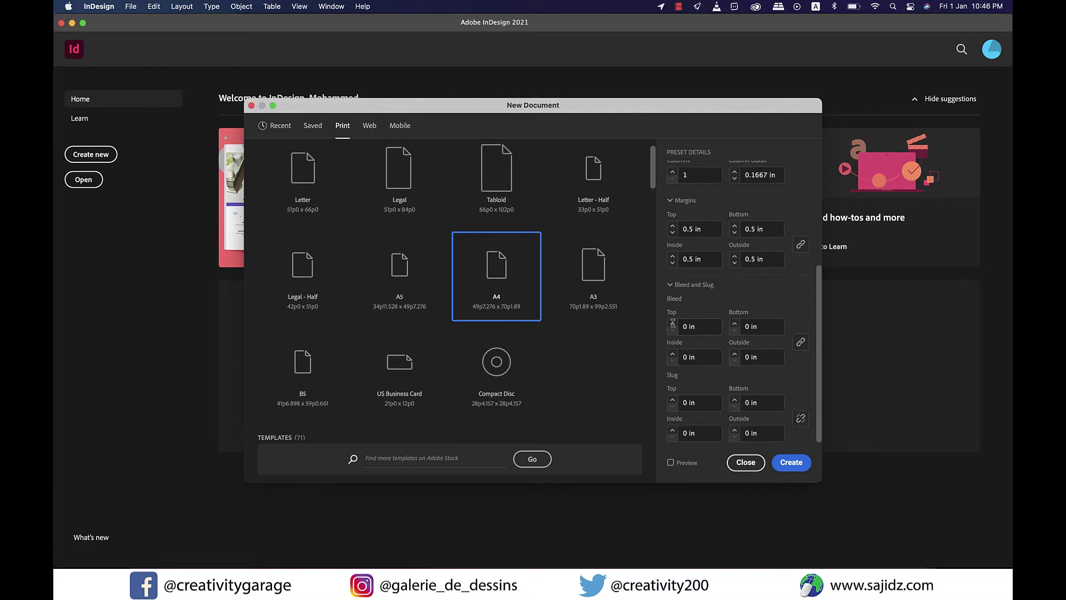
{"action": "left_click", "coordinate": [673, 323]}
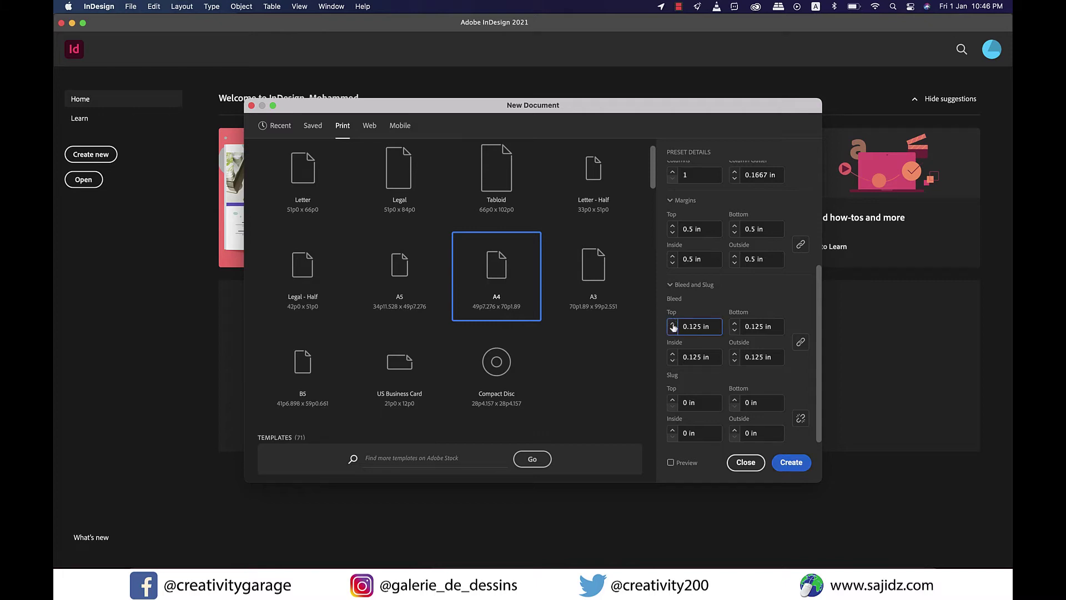
{"action": "left_click", "coordinate": [793, 465]}
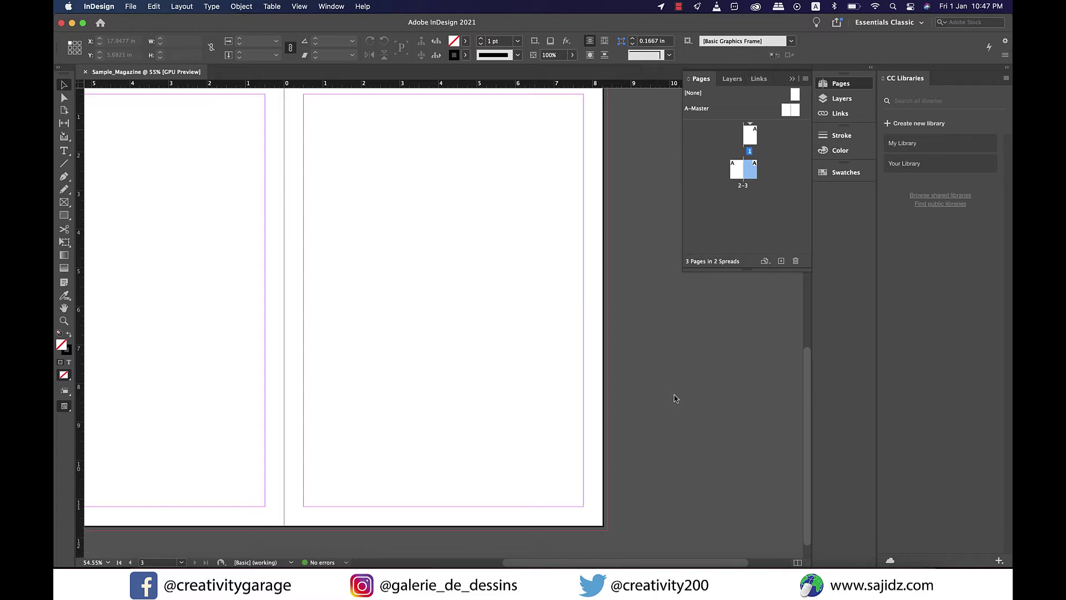
Collapse the expanded Pages panel to clear the area around the two-page spread
{"action": "left_click", "coordinate": [792, 79]}
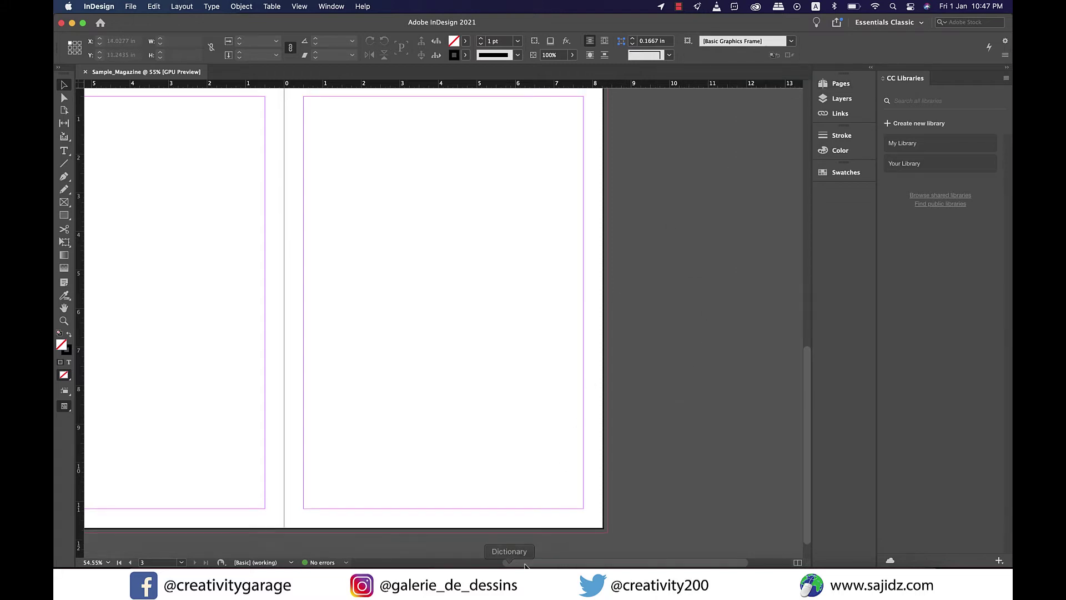
{"action": "scroll", "coordinate": [524, 565], "scroll_direction": "left", "scroll_amount": 10}
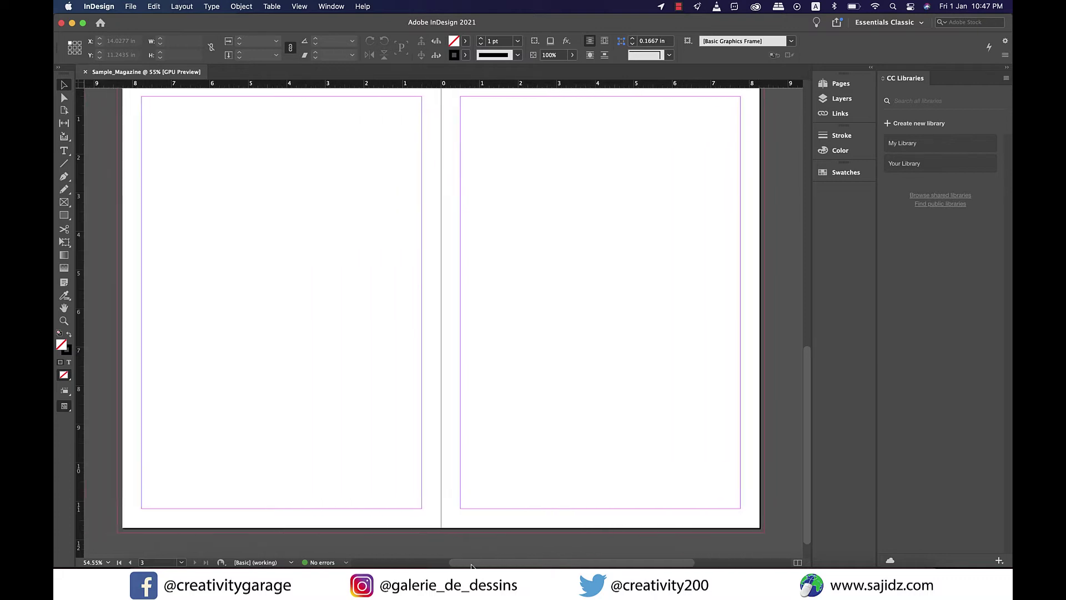
{"action": "key", "text": "super+z"}
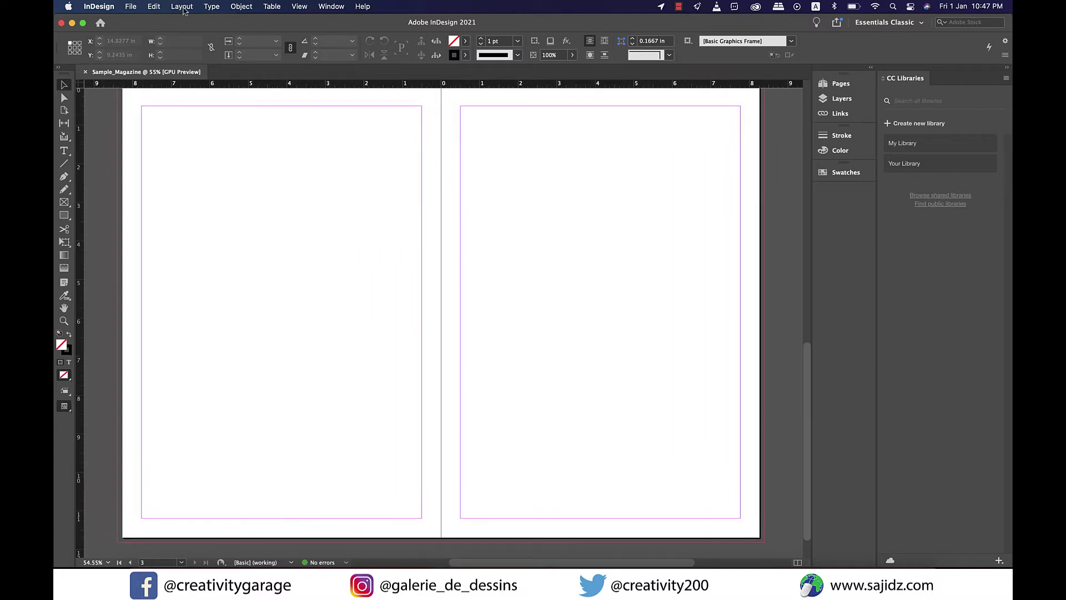
Set all four linked margins of the page 2-3 spread to 0.4375 in
{"action": "left_click", "coordinate": [182, 7]}
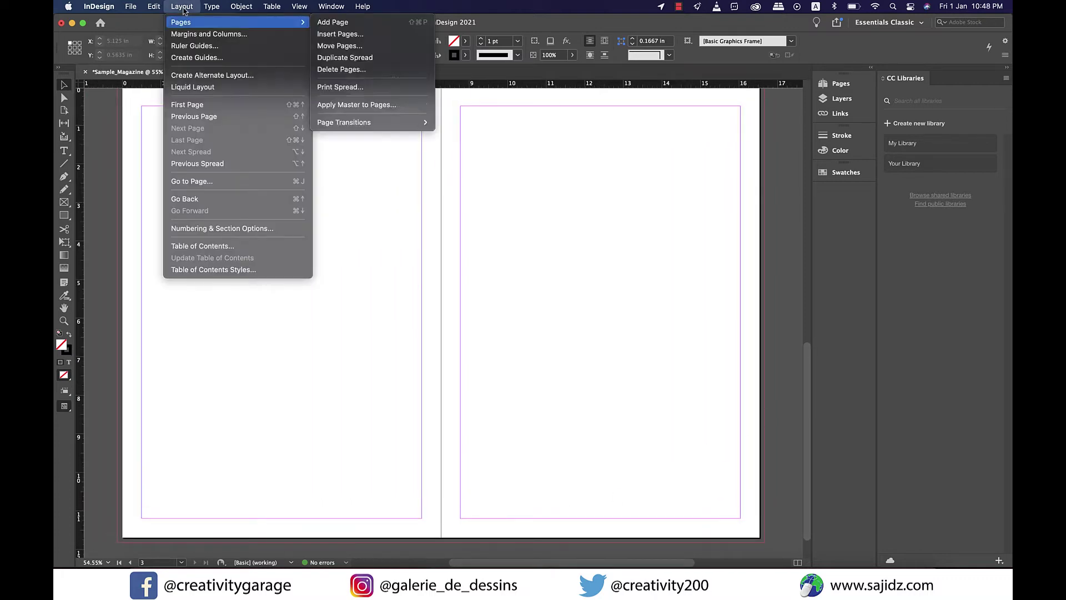
{"action": "left_click", "coordinate": [209, 34]}
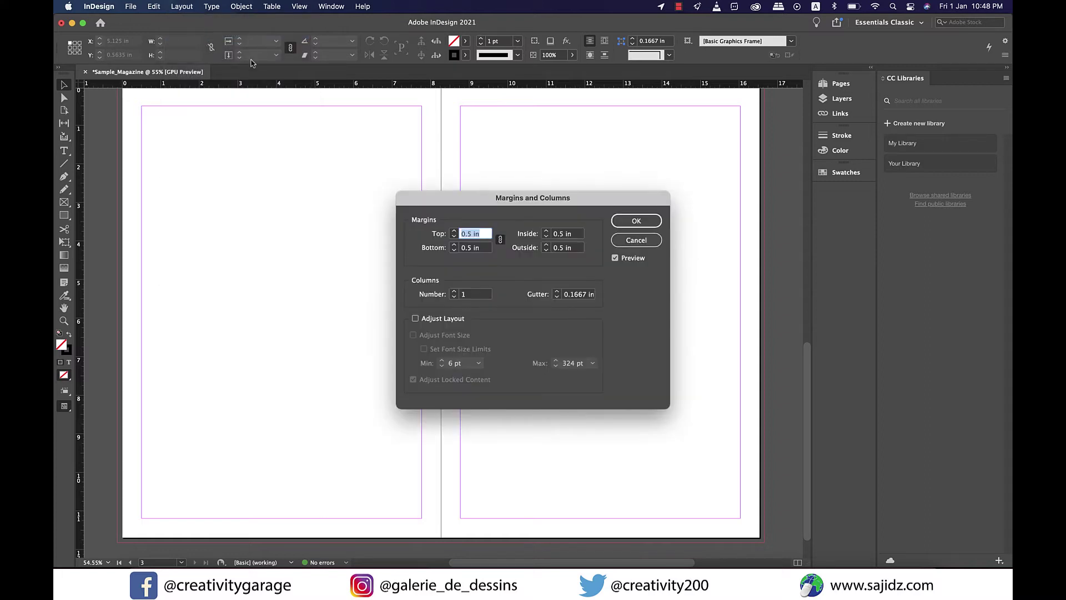
{"action": "type", "text": "0.4375"}
{"action": "left_click", "coordinate": [501, 240]}
{"action": "key", "text": "Tab"}
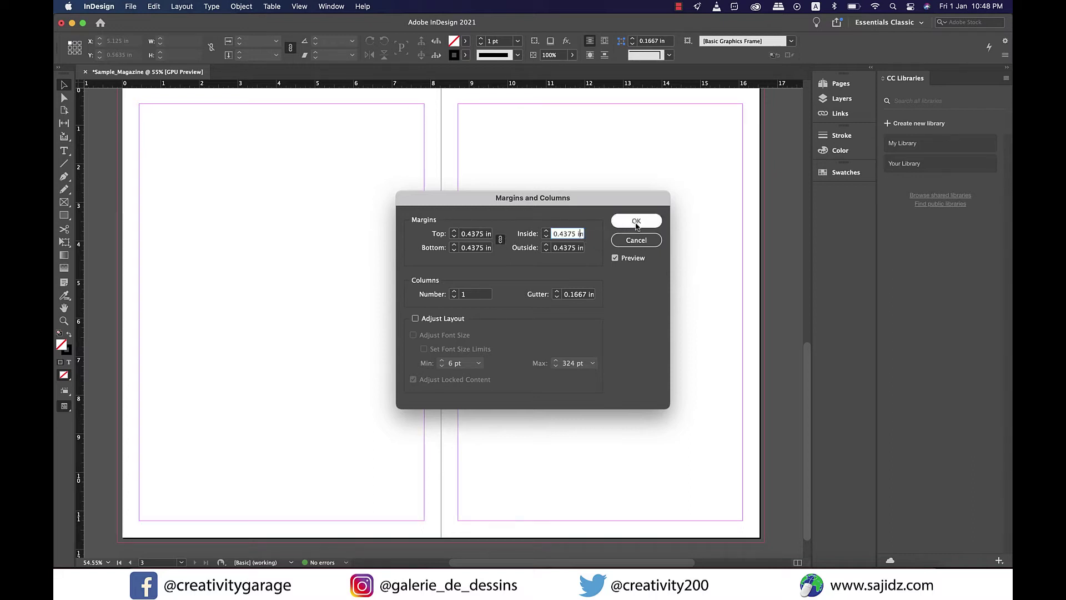
{"action": "left_click", "coordinate": [637, 222]}
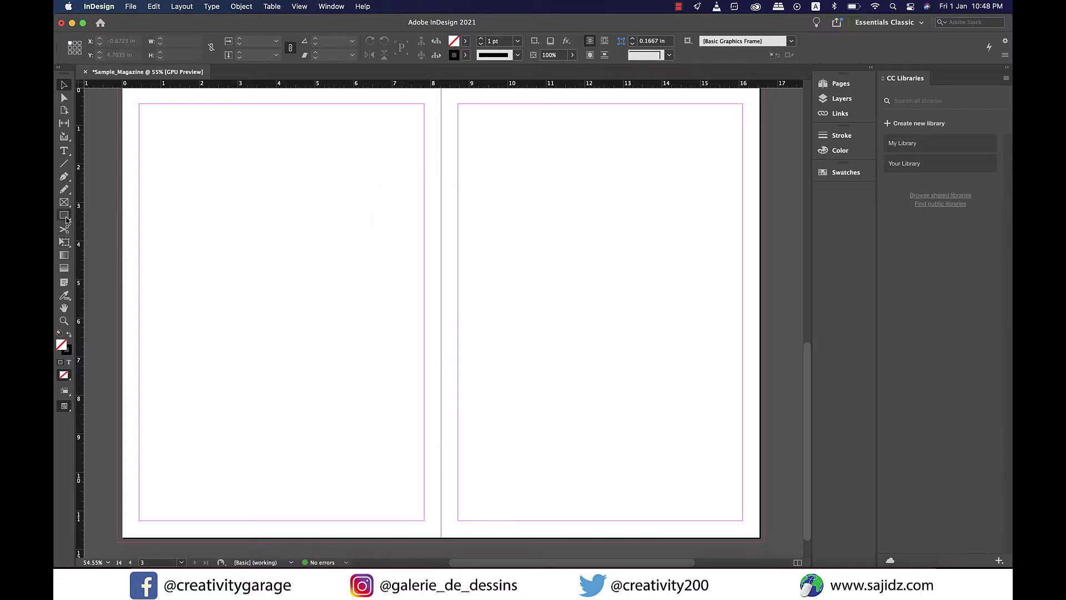
Draw a rectangle with a 6 pt stroke along the spread's outer margins, about 15.66 × 10.82 in, and lock it
{"action": "left_click", "coordinate": [64, 216]}
{"action": "mouse_move", "coordinate": [139, 103]}
{"action": "left_mouse_down"}
{"action": "mouse_move", "coordinate": [428, 295]}
{"action": "mouse_move", "coordinate": [634, 392]}
{"action": "mouse_move", "coordinate": [452, 317]}
{"action": "mouse_move", "coordinate": [752, 526]}
{"action": "left_mouse_up"}
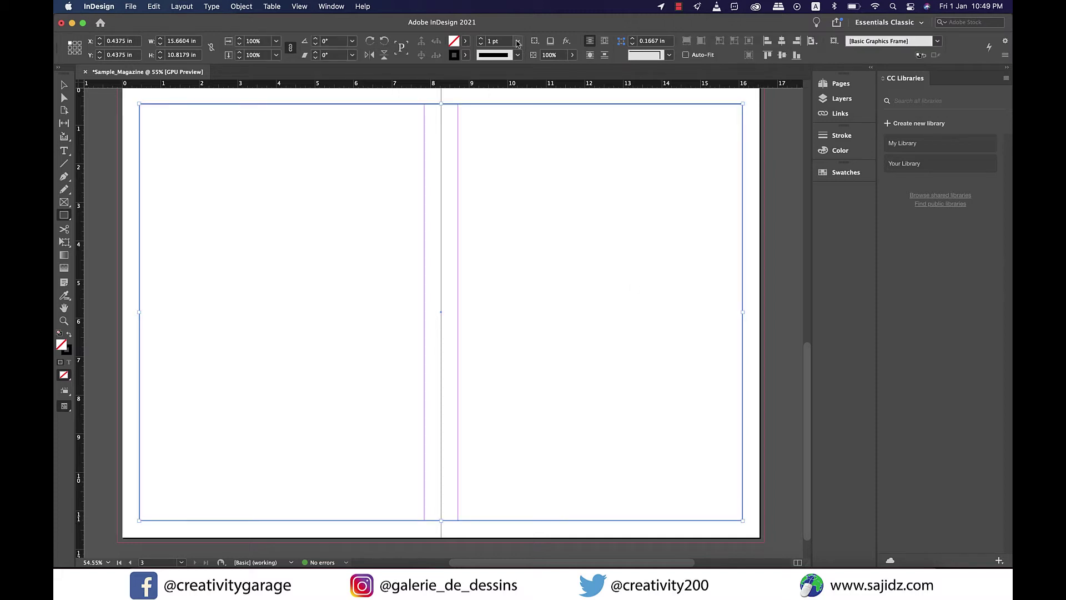
{"action": "left_click", "coordinate": [518, 43]}
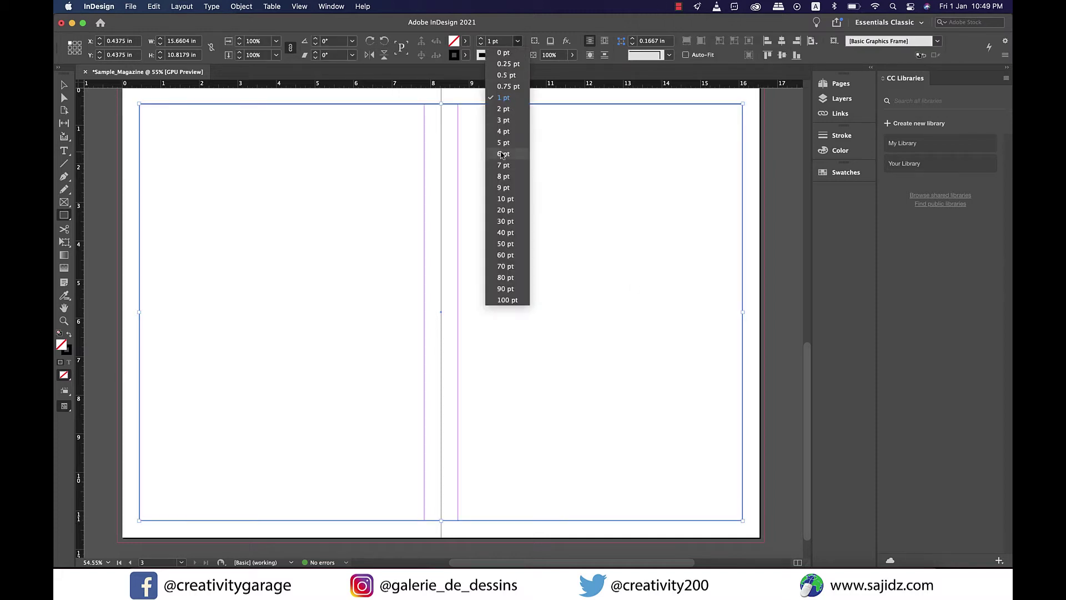
{"action": "left_click", "coordinate": [501, 152]}
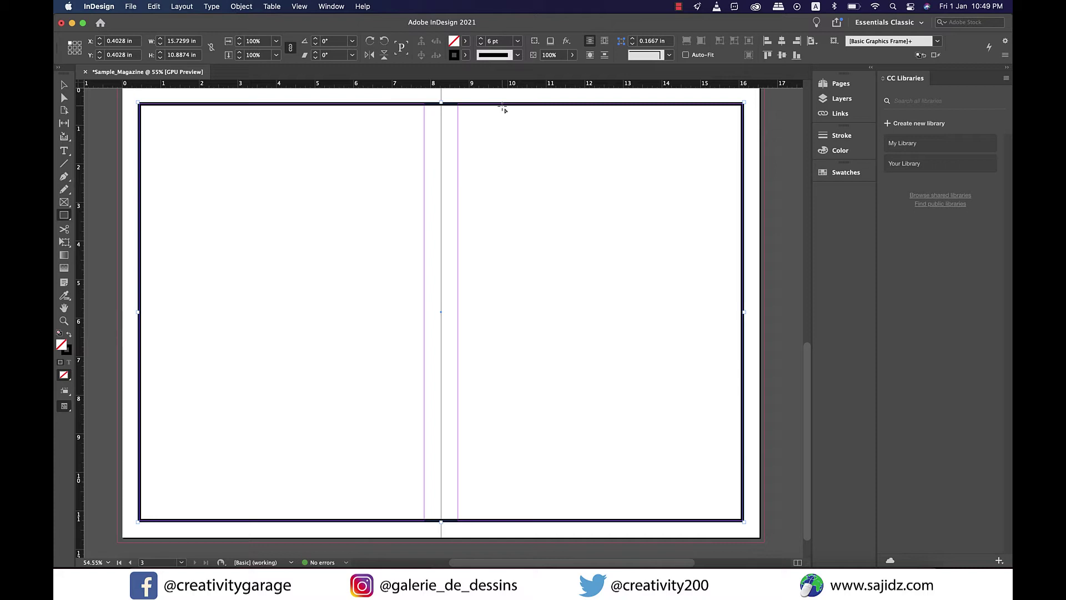
{"action": "right_click", "coordinate": [503, 107]}
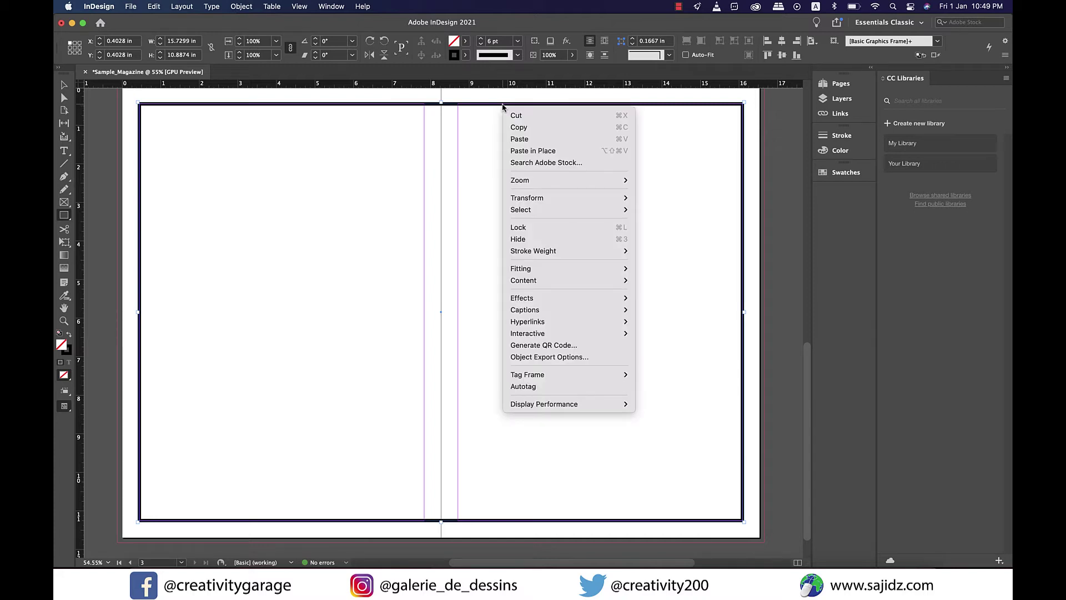
{"action": "left_click", "coordinate": [625, 227]}
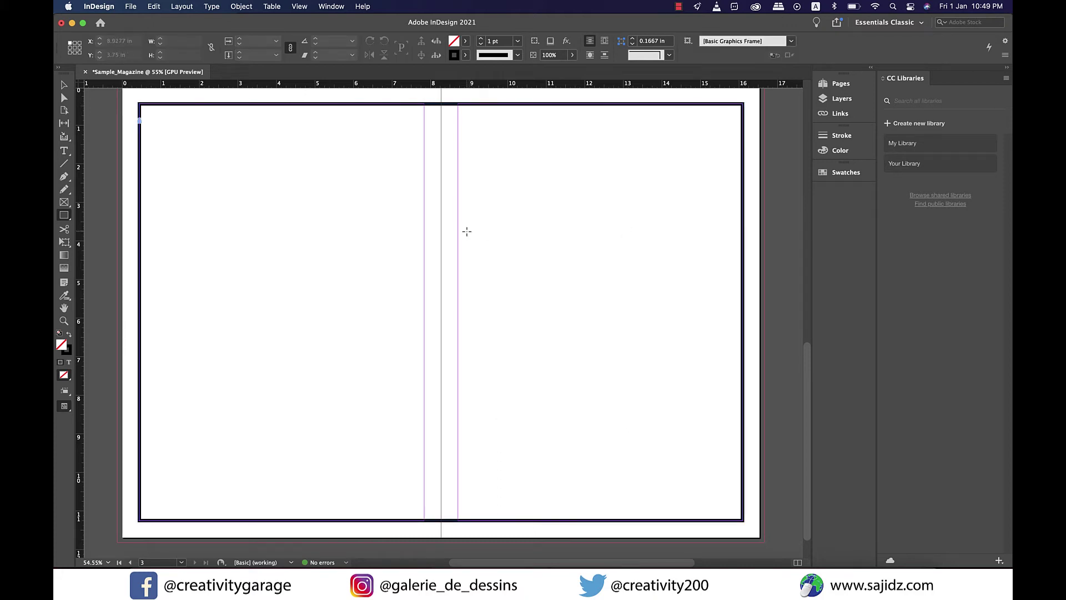
Divide each page of the spread into 5 columns with a 0.1875 in gutter
{"action": "left_click", "coordinate": [183, 7]}
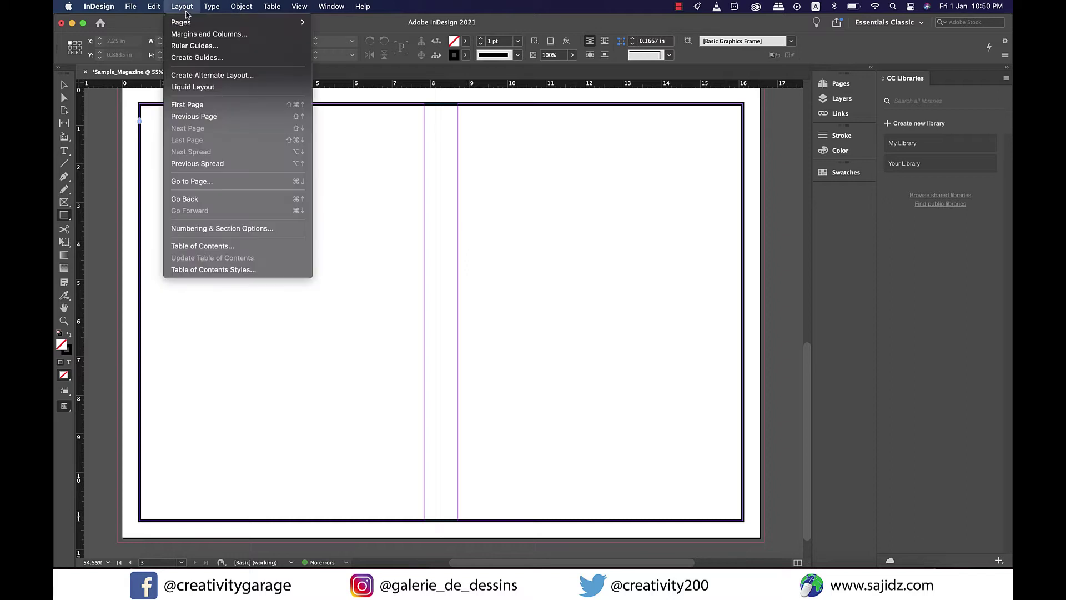
{"action": "left_click", "coordinate": [201, 34]}
{"action": "left_click", "coordinate": [455, 292]}
{"action": "left_click", "coordinate": [454, 292]}
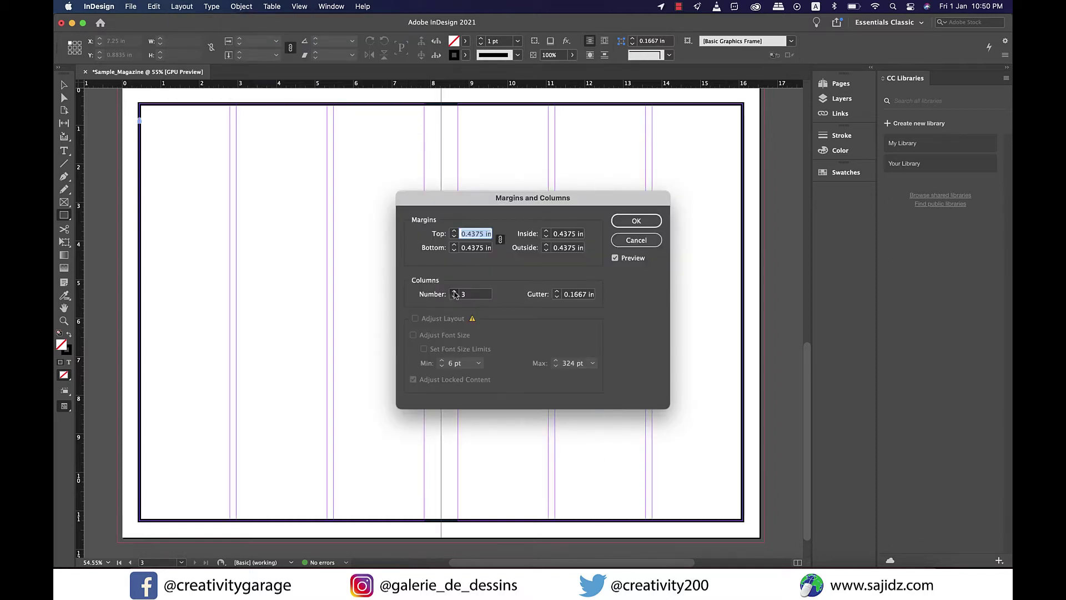
{"action": "left_click", "coordinate": [455, 291]}
{"action": "left_click", "coordinate": [455, 292]}
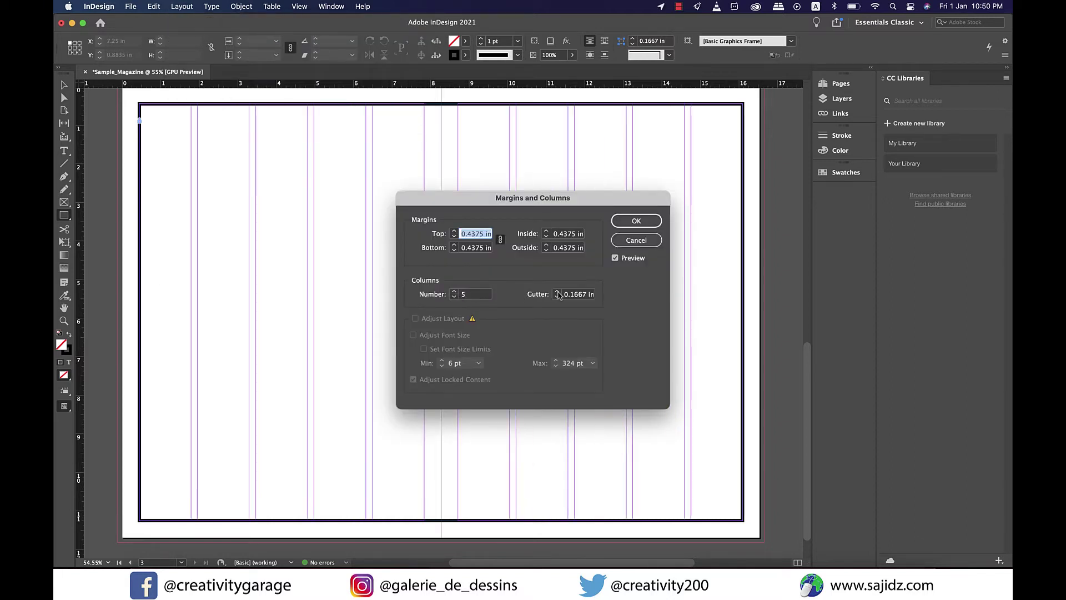
{"action": "left_click", "coordinate": [557, 291]}
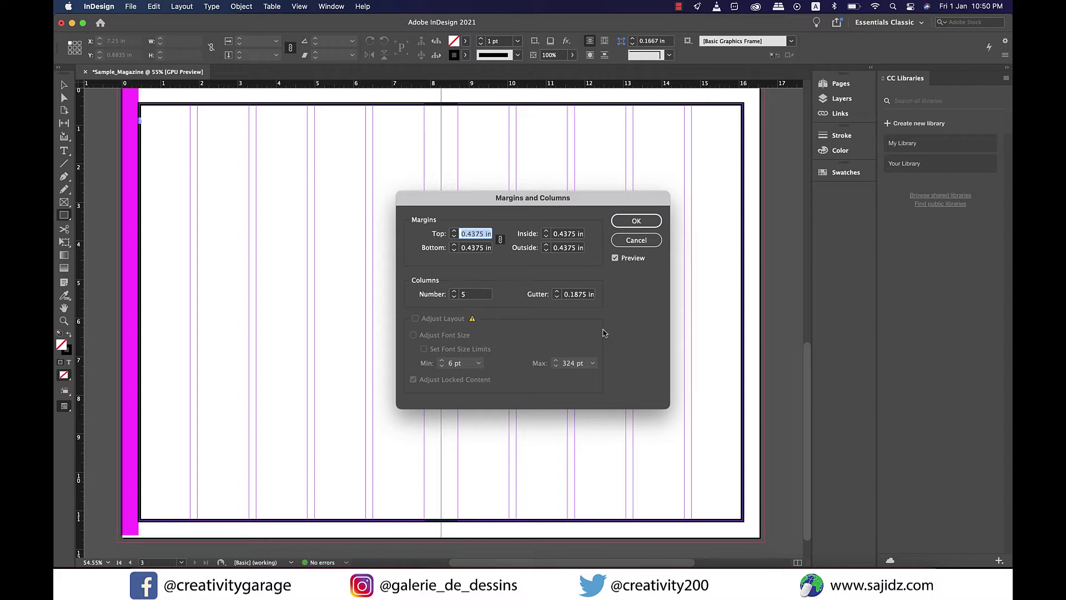
Unlink the margin values, double the inside and outside margins to 0.875 in, and apply the column layout
{"action": "left_click", "coordinate": [501, 240]}
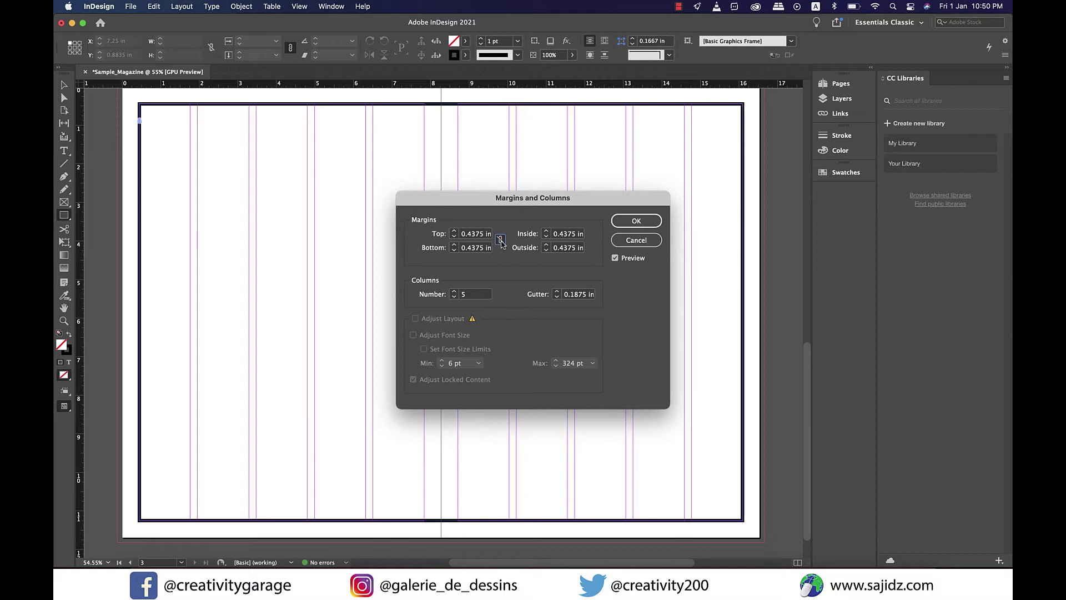
{"action": "left_click", "coordinate": [578, 235]}
{"action": "key", "text": "BackSpace"}
{"action": "type", "text": "2"}
{"action": "left_click", "coordinate": [577, 249]}
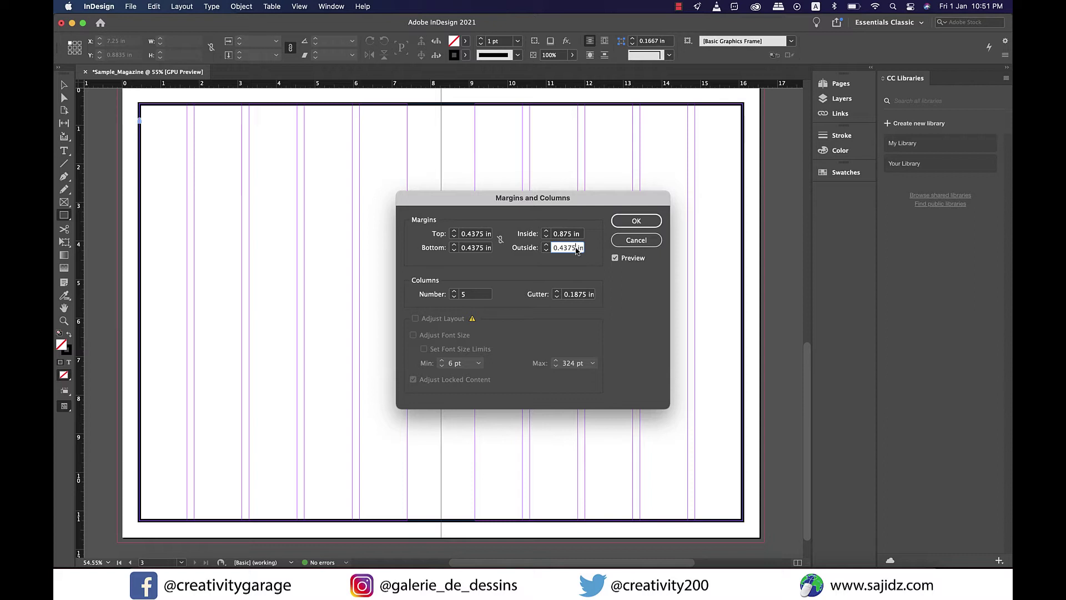
{"action": "left_click", "coordinate": [577, 249]}
{"action": "type", "text": "*2"}
{"action": "left_click", "coordinate": [645, 222]}
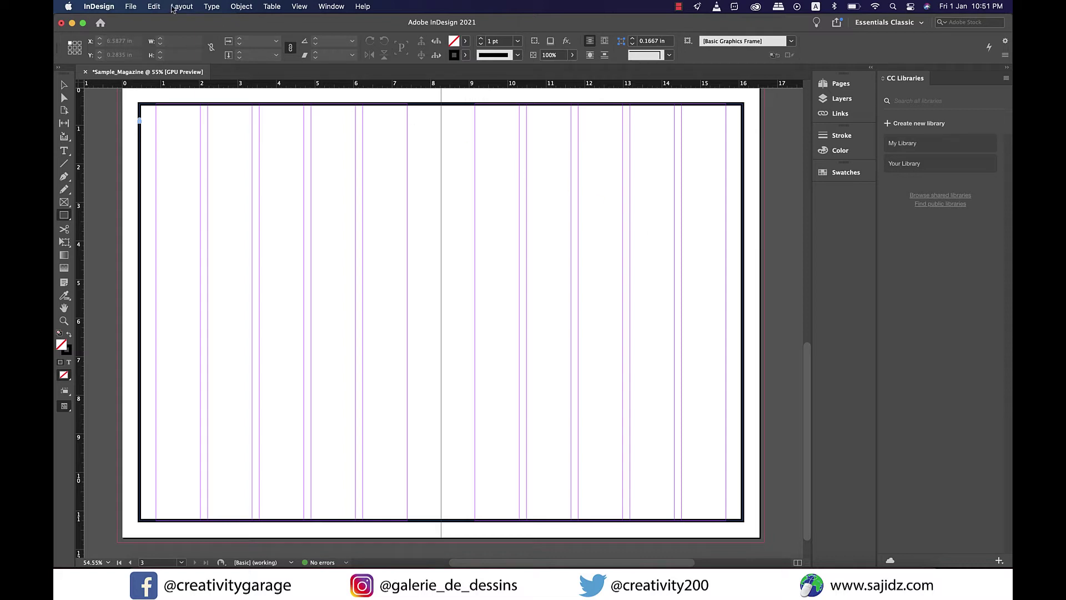
Create ruler guides for 3 rows with a 0 in gutter and no columns, fitted to the page
{"action": "left_click", "coordinate": [175, 6]}
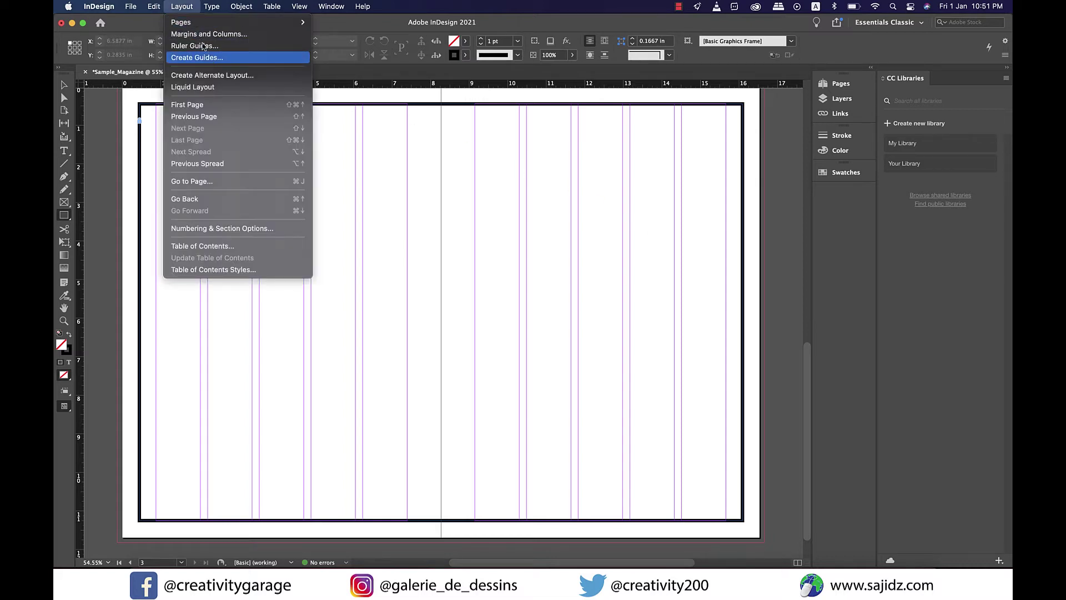
{"action": "left_click", "coordinate": [212, 58]}
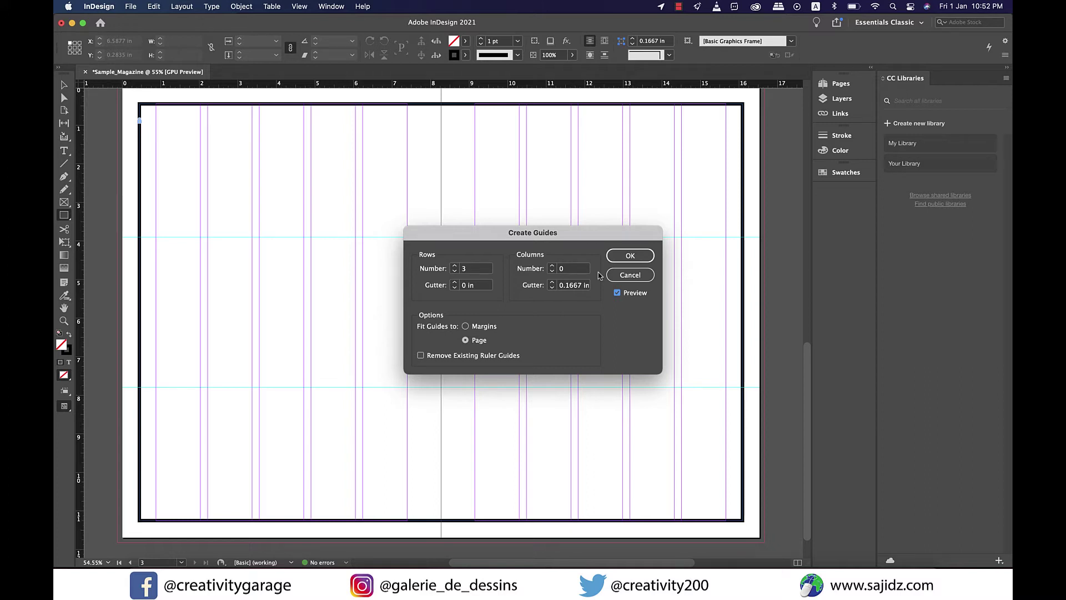
{"action": "left_click", "coordinate": [632, 256]}
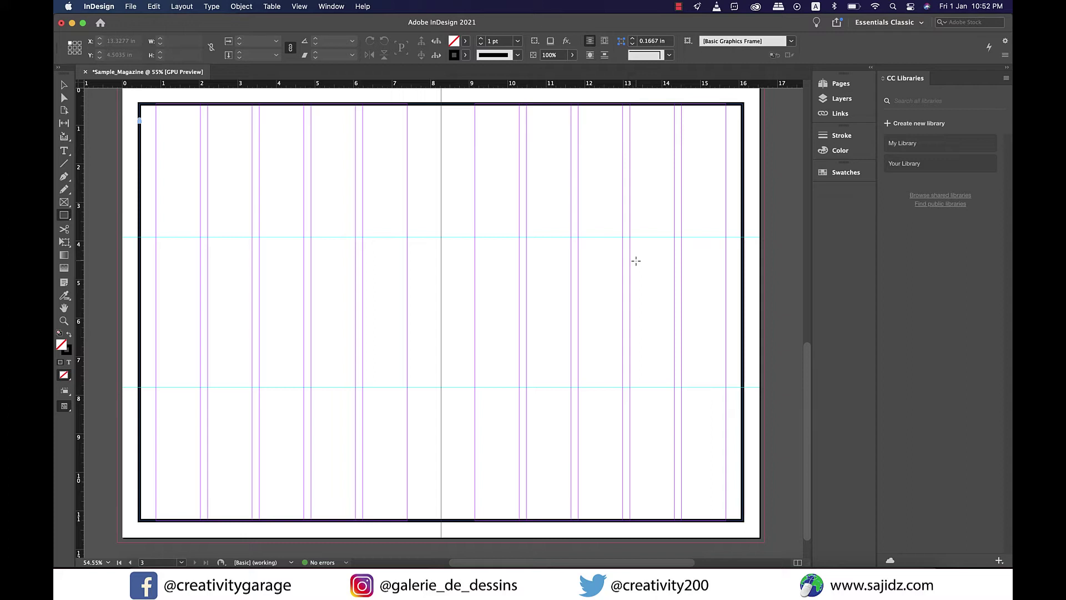
Draw an image frame about 9.14 × 5.04 in from the left page edge across the spine, and another about 3.84 × 4.64 in at the spread's lower right
{"action": "key", "text": "f"}
{"action": "left_click_drag", "start_coordinate": [140, 109], "coordinate": [475, 315]}
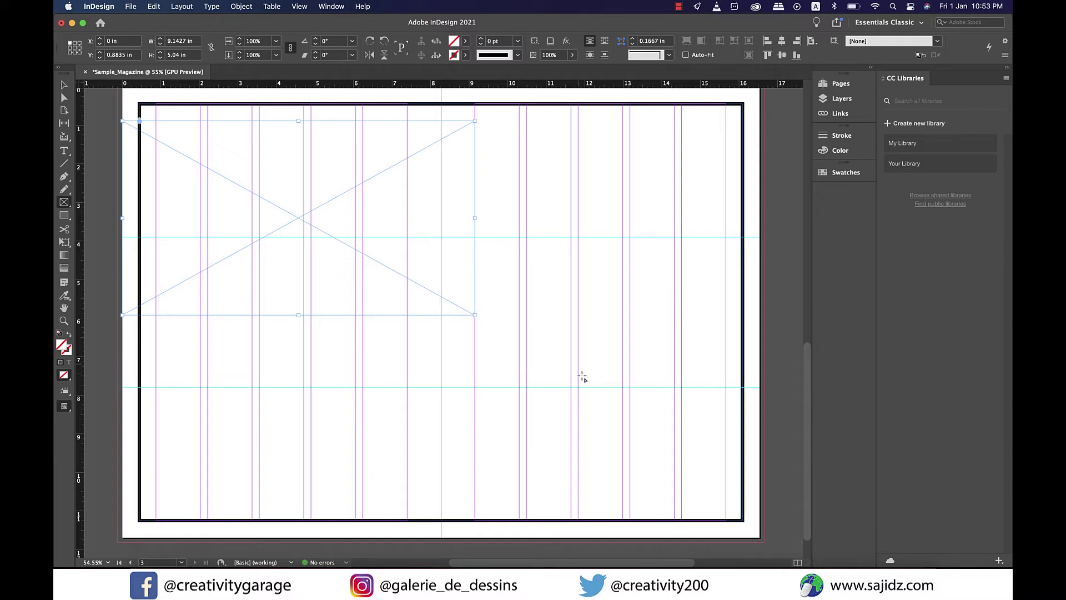
{"action": "left_click_drag", "start_coordinate": [578, 340], "coordinate": [721, 518]}
Resize the lower-right frame to about 5.65 in high, adjusting its top edge and extending its bottom to the page edge
{"action": "scroll", "coordinate": [718, 501], "scroll_direction": "down", "scroll_amount": 1}
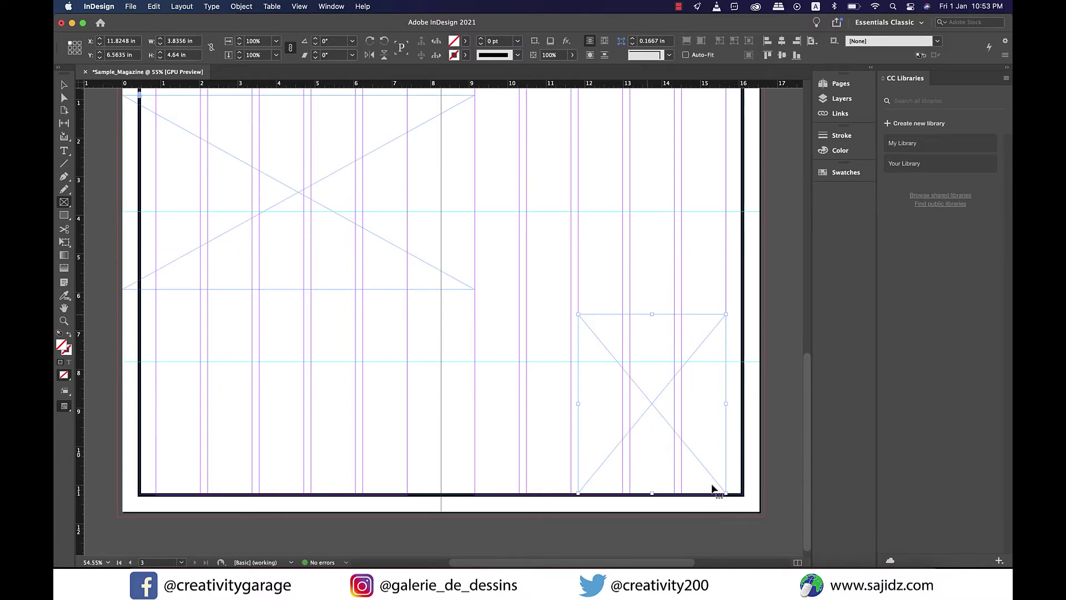
{"action": "left_click_drag", "start_coordinate": [652, 315], "coordinate": [654, 245]}
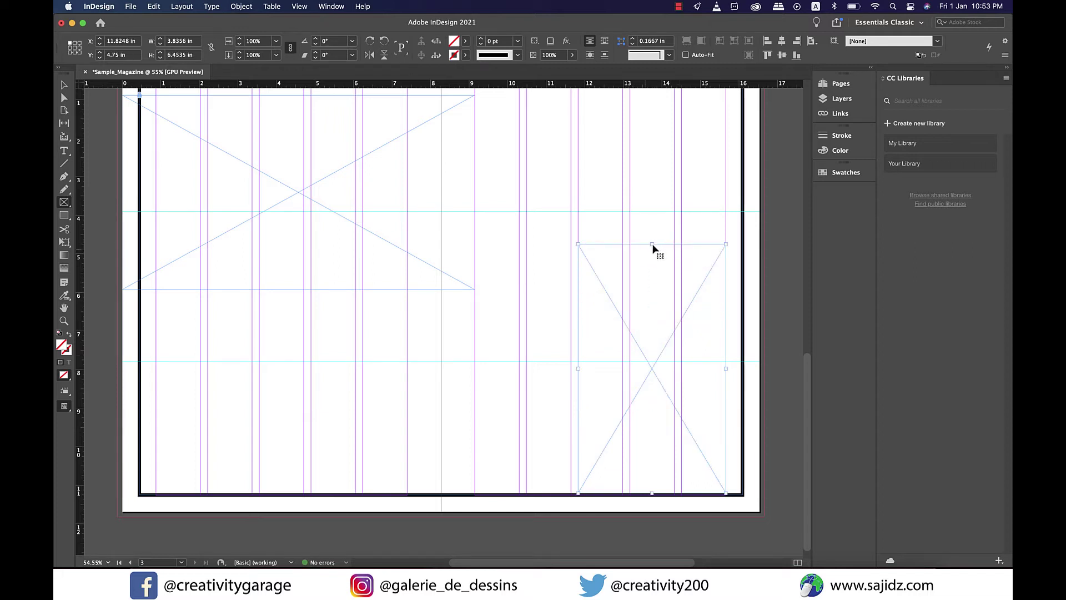
{"action": "left_click_drag", "start_coordinate": [653, 244], "coordinate": [656, 296]}
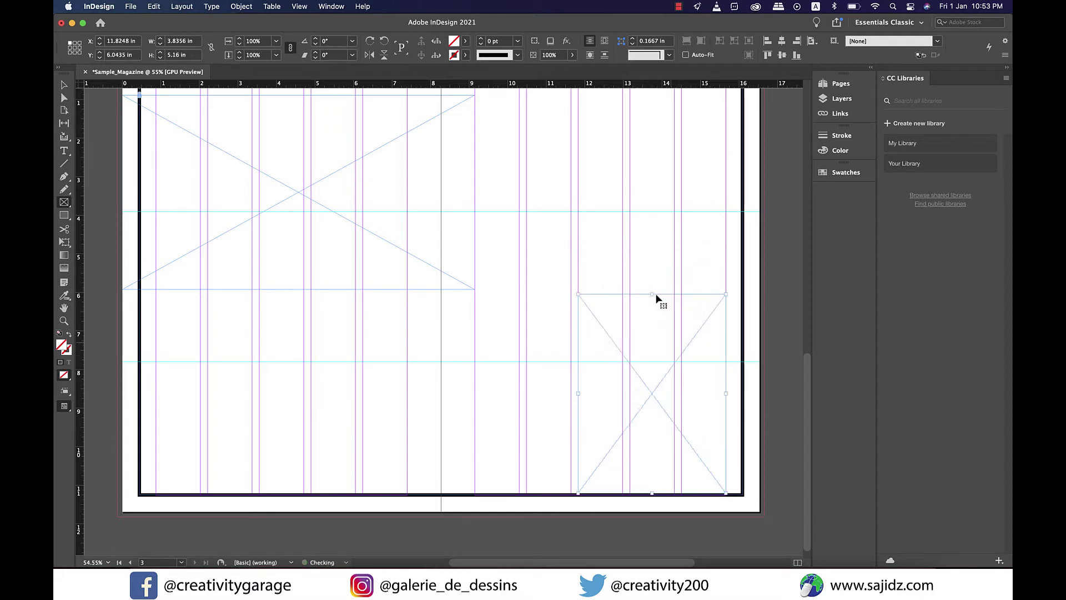
{"action": "left_click_drag", "start_coordinate": [653, 493], "coordinate": [653, 512]}
Draw a three-column-wide text frame about 2.73 in high in the upper part of the right page
{"action": "scroll", "coordinate": [767, 464], "scroll_direction": "up", "scroll_amount": 2}
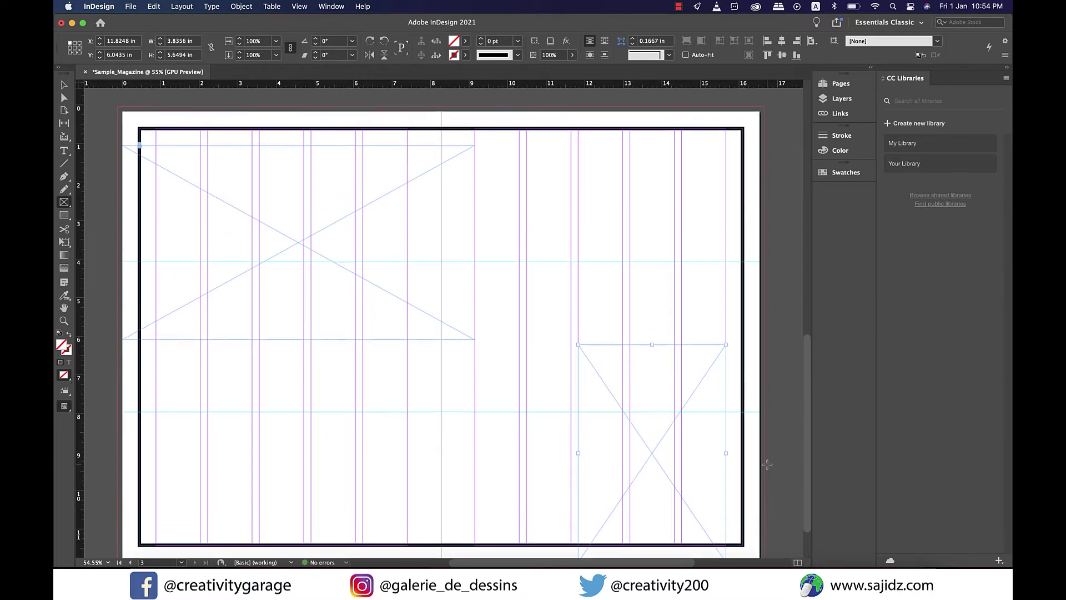
{"action": "scroll", "coordinate": [767, 465], "scroll_direction": "up", "scroll_amount": 1}
{"action": "left_click", "coordinate": [69, 154]}
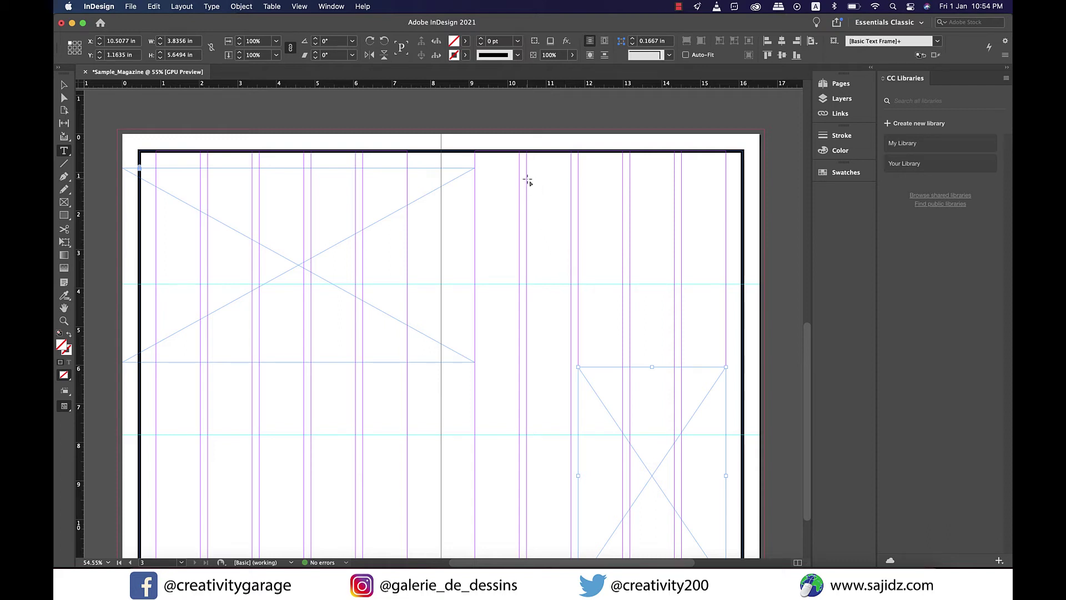
{"action": "left_click_drag", "start_coordinate": [526, 178], "coordinate": [674, 285]}
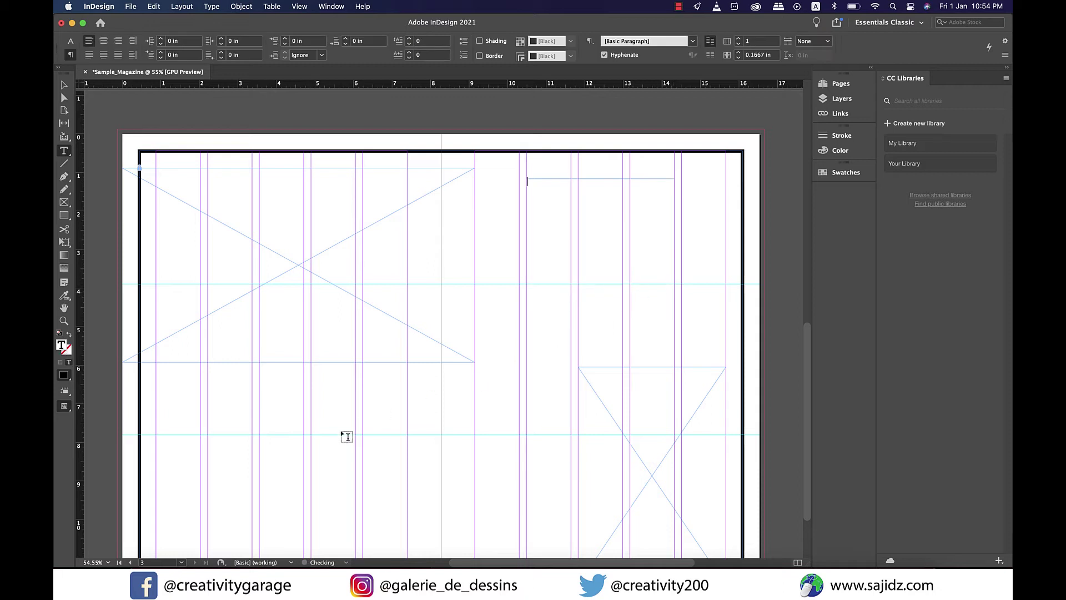
Draw a text frame about 5.18 × 1.54 in across four columns, overlapping the lower edge of the large image frame
{"action": "key", "text": "super+0"}
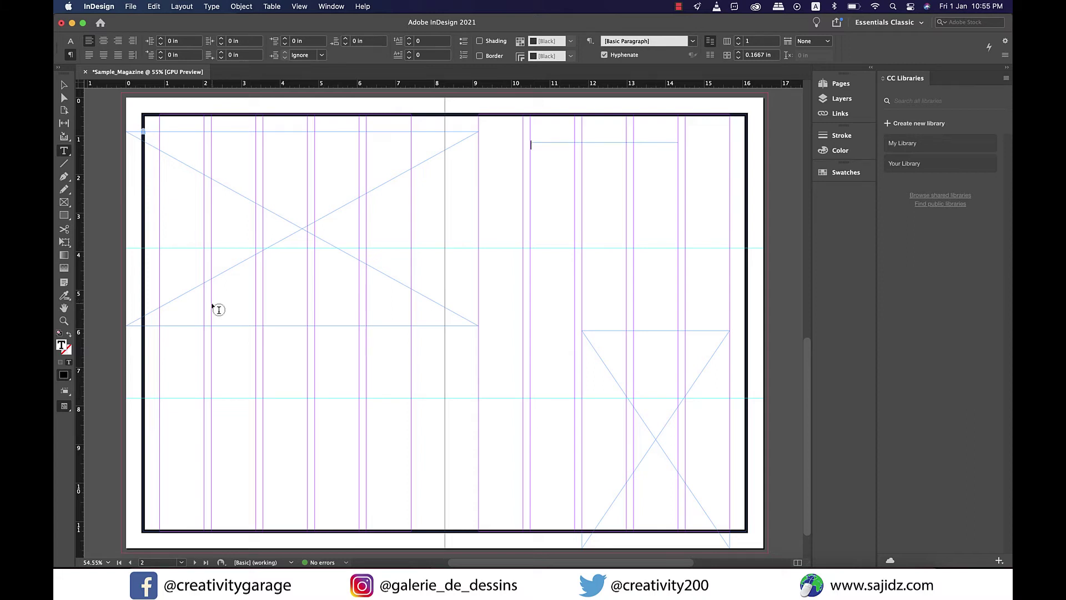
{"action": "left_click_drag", "start_coordinate": [211, 304], "coordinate": [328, 366]}
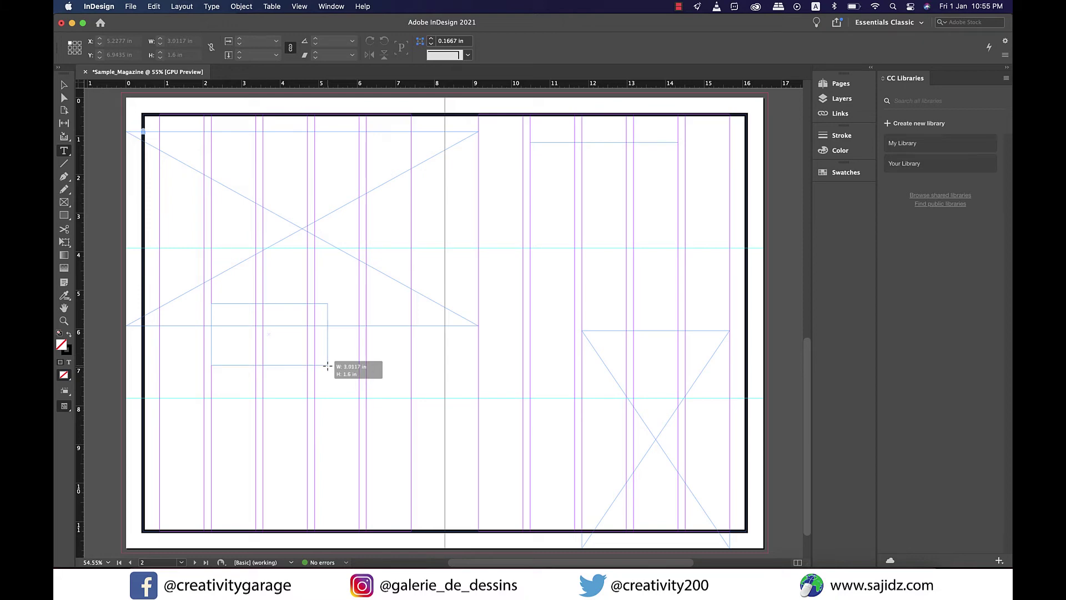
{"action": "left_click_drag", "start_coordinate": [327, 365], "coordinate": [410, 364]}
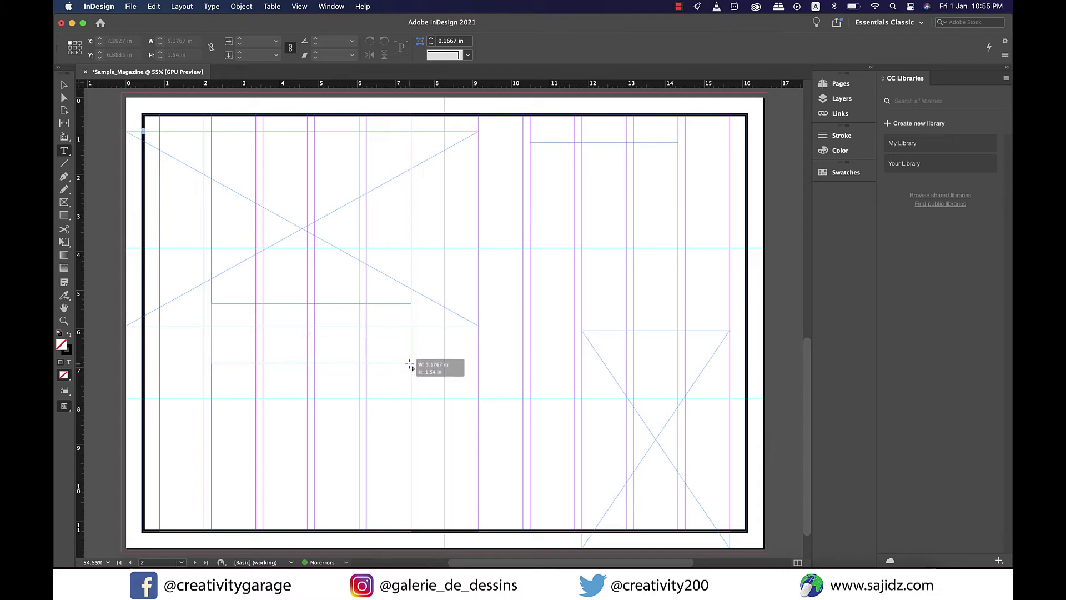
{"action": "left_click_drag", "start_coordinate": [410, 364], "coordinate": [410, 365]}
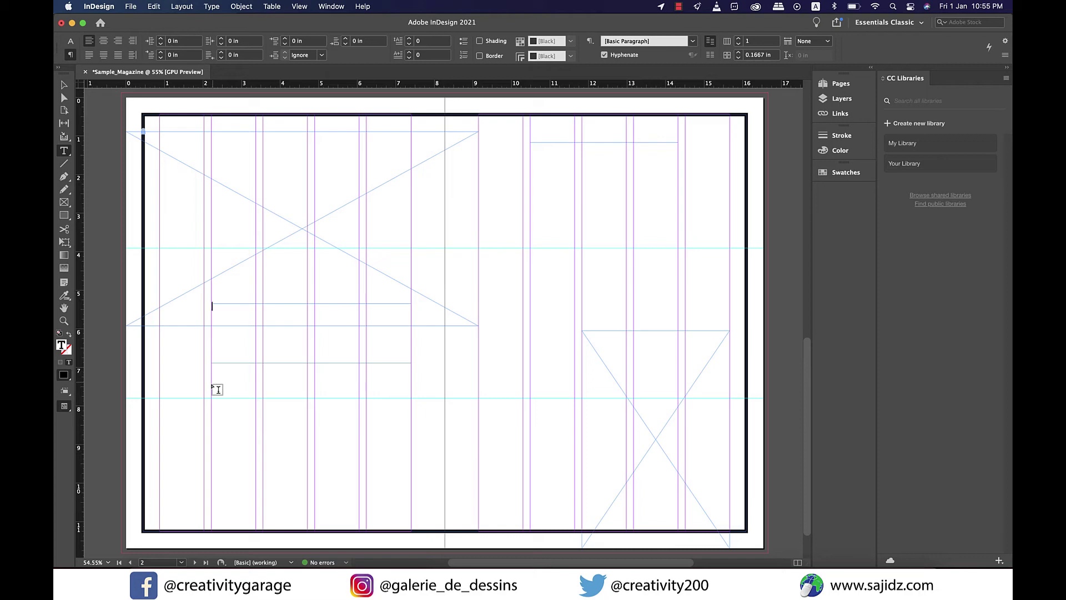
Draw three text frames: about 5.18 × 3.6 in lower left, 2.49 × 3.9 in beside the lower-right image frame, and 5.18 × 1.26 in above it
{"action": "left_click_drag", "start_coordinate": [212, 383], "coordinate": [408, 522]}
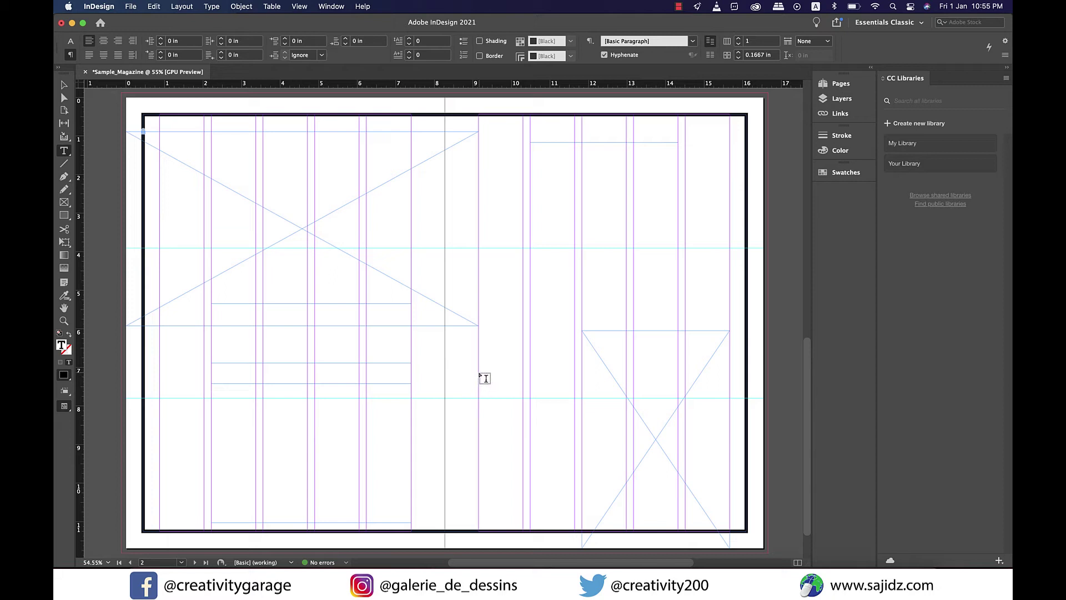
{"action": "left_click_drag", "start_coordinate": [479, 371], "coordinate": [575, 523]}
{"action": "left_click_drag", "start_coordinate": [530, 260], "coordinate": [729, 311]}
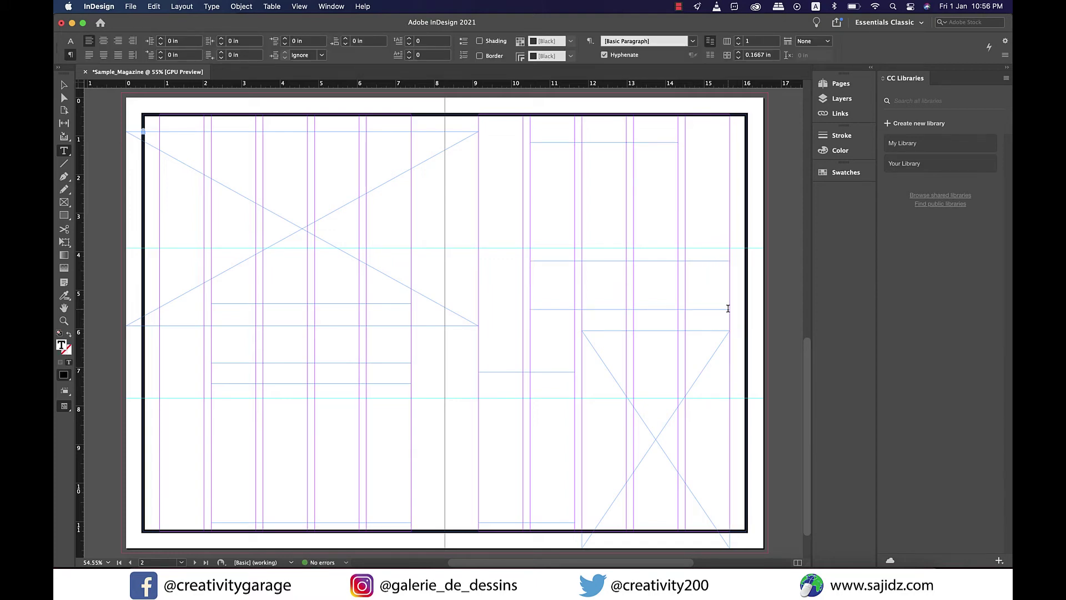
Thread the left page's lower text frame into the narrow right-page frame, and that one into the wide frame above the image frame
{"action": "left_click", "coordinate": [65, 85]}
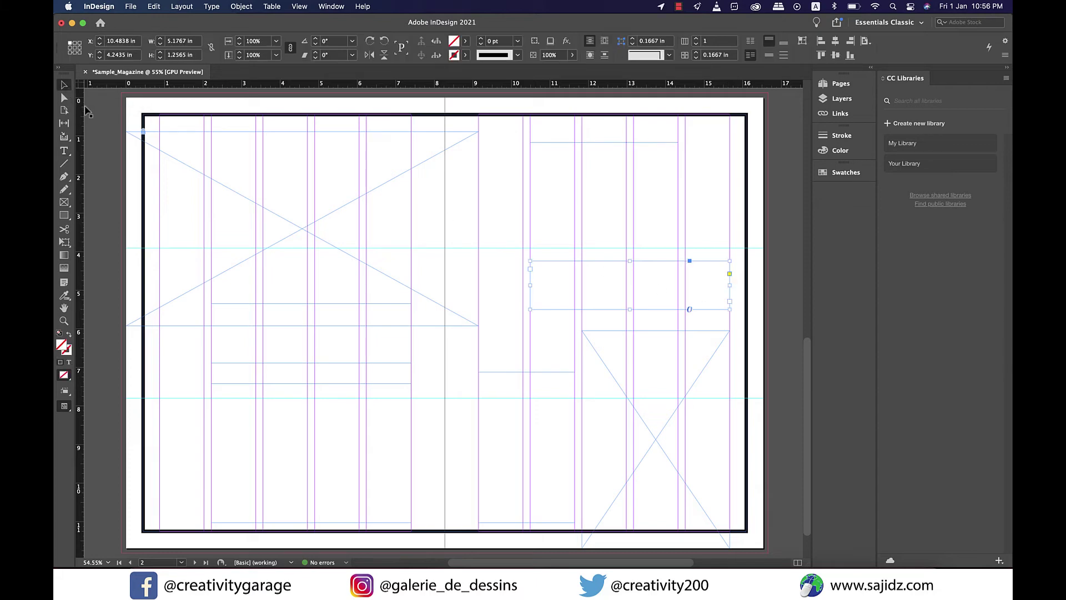
{"action": "left_click", "coordinate": [382, 436]}
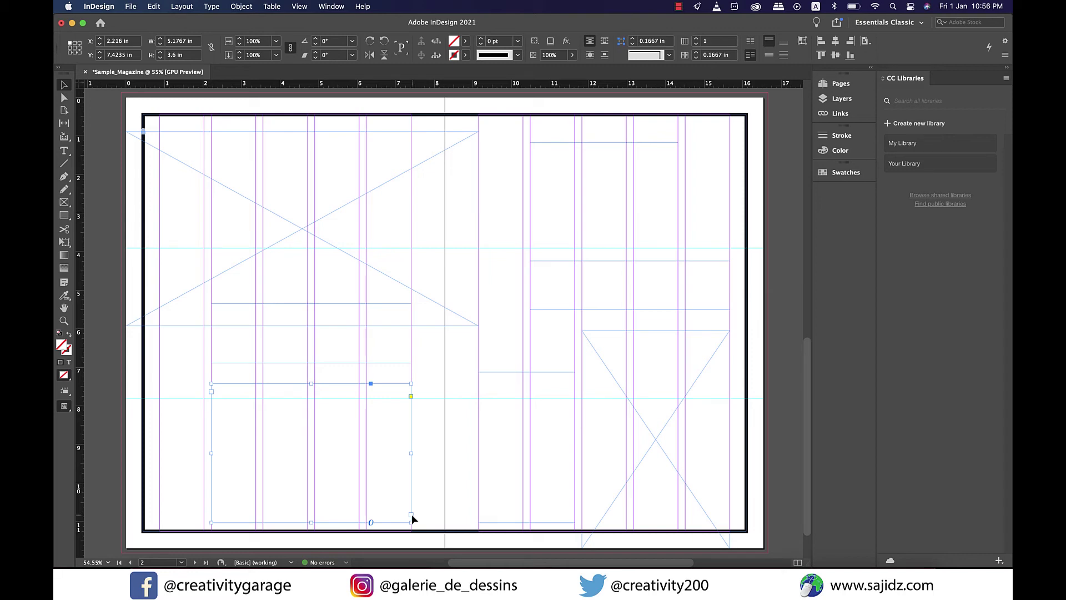
{"action": "key", "text": "a"}
{"action": "key", "text": "v"}
{"action": "left_click", "coordinate": [528, 446]}
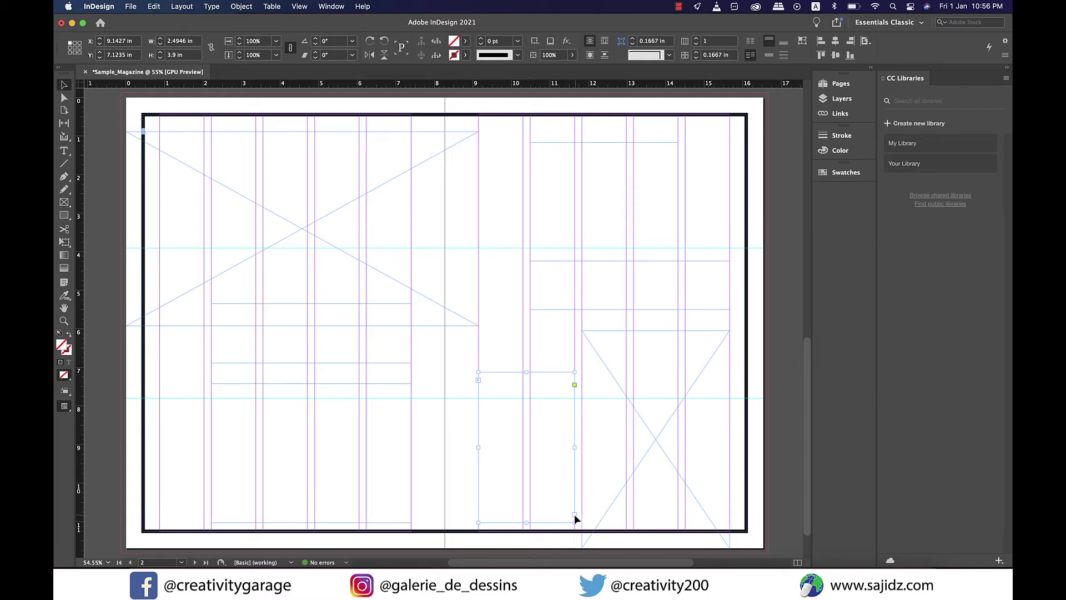
{"action": "left_click", "coordinate": [618, 277]}
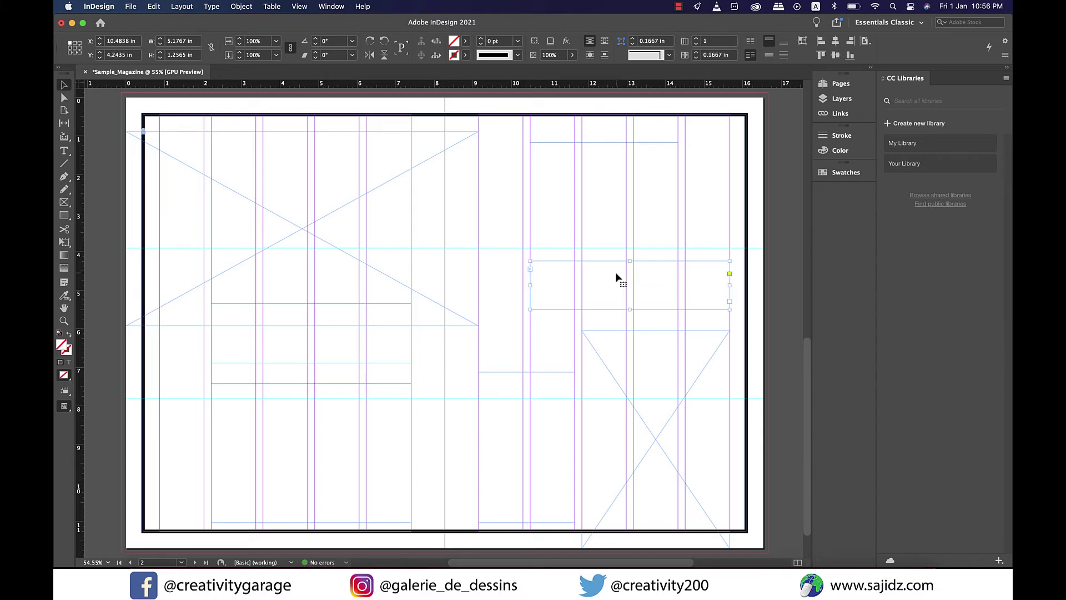
Fill the threaded text frames with placeholder text, starting from the left page's lower frame
{"action": "left_click", "coordinate": [326, 418]}
{"action": "right_click", "coordinate": [326, 416]}
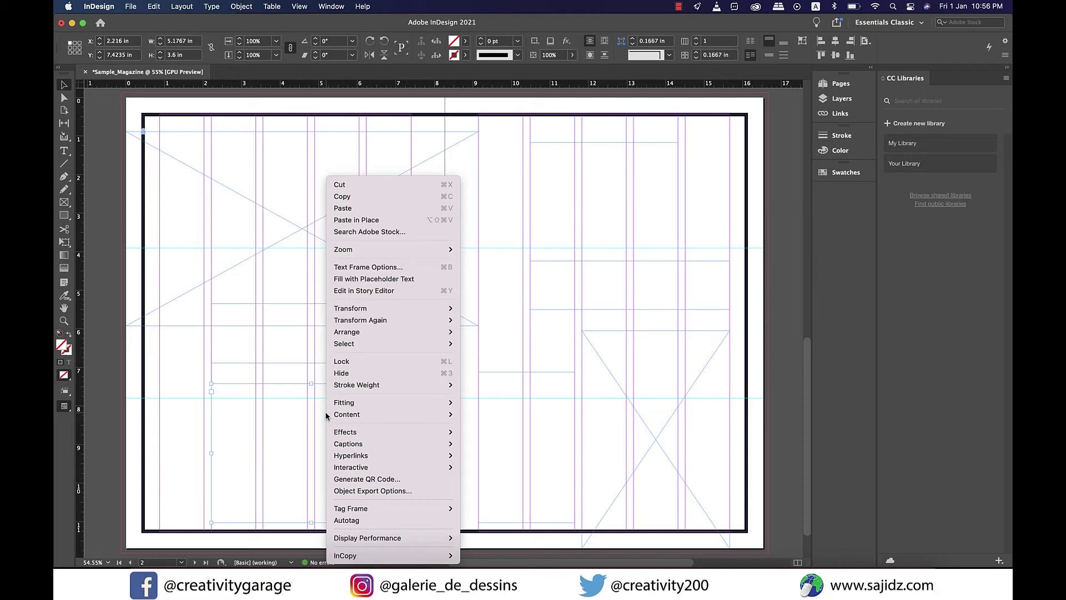
{"action": "left_click", "coordinate": [374, 278]}
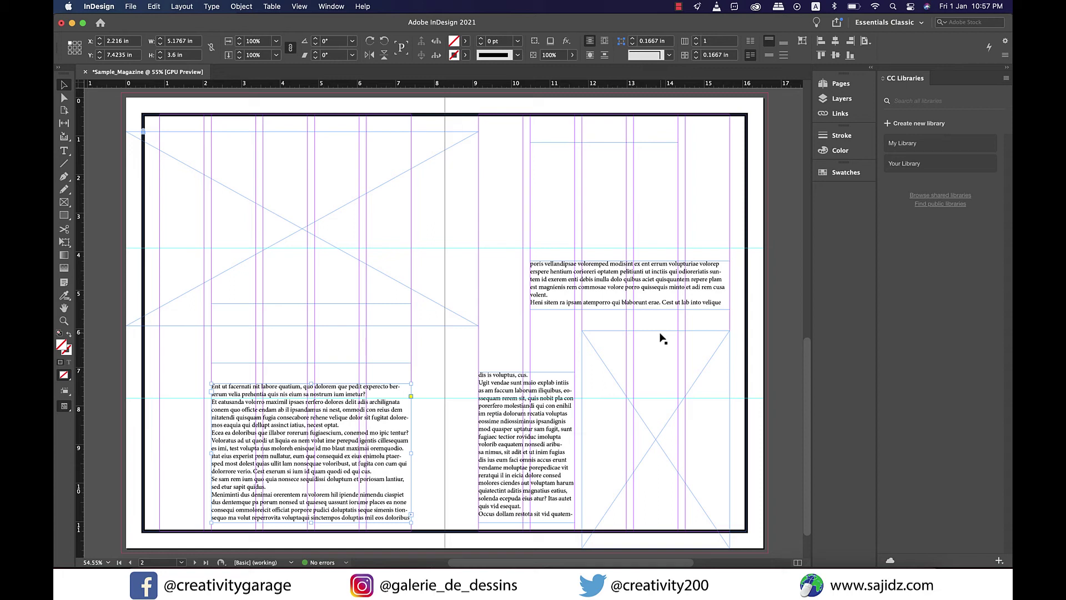
Set the left page's lower text frame to 4 columns with a 0.1875 in gutter, with preview enabled
{"action": "left_click", "coordinate": [242, 6]}
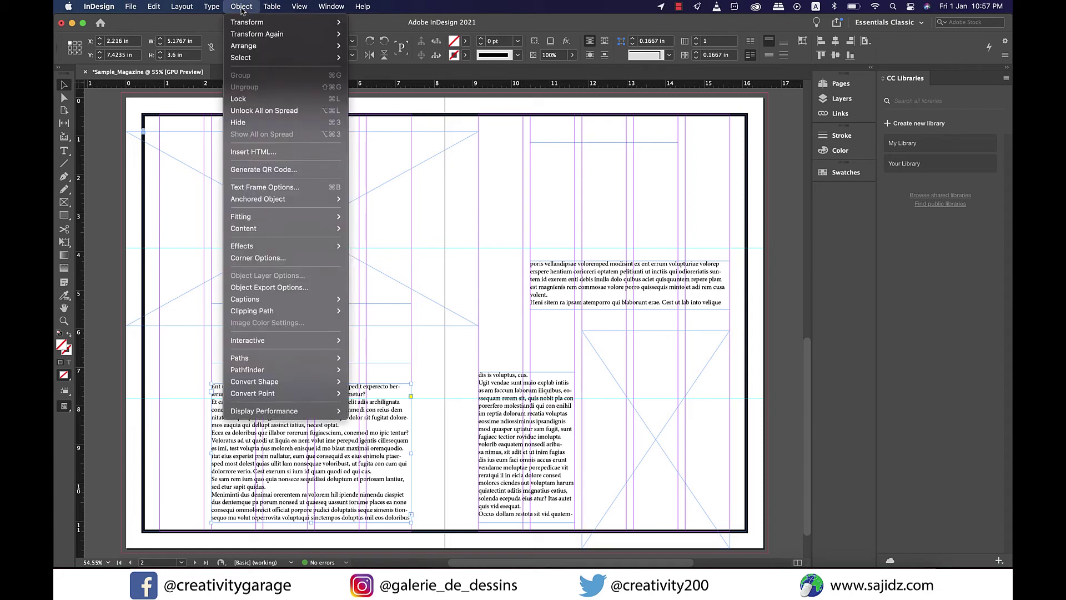
{"action": "left_click", "coordinate": [294, 189]}
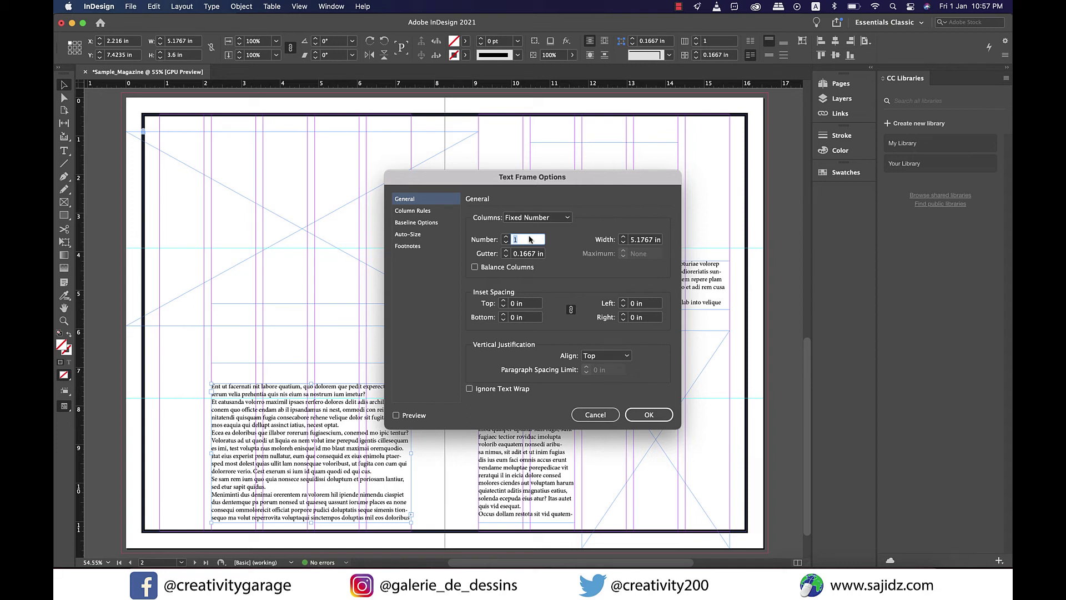
{"action": "type", "text": "4"}
{"action": "left_click", "coordinate": [396, 415]}
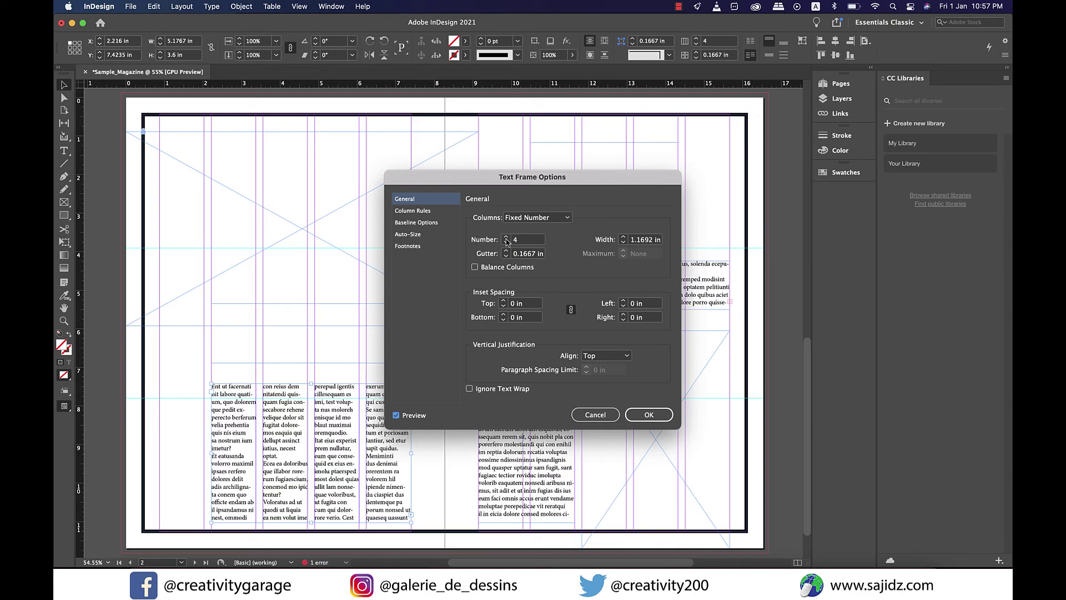
{"action": "left_click", "coordinate": [507, 251]}
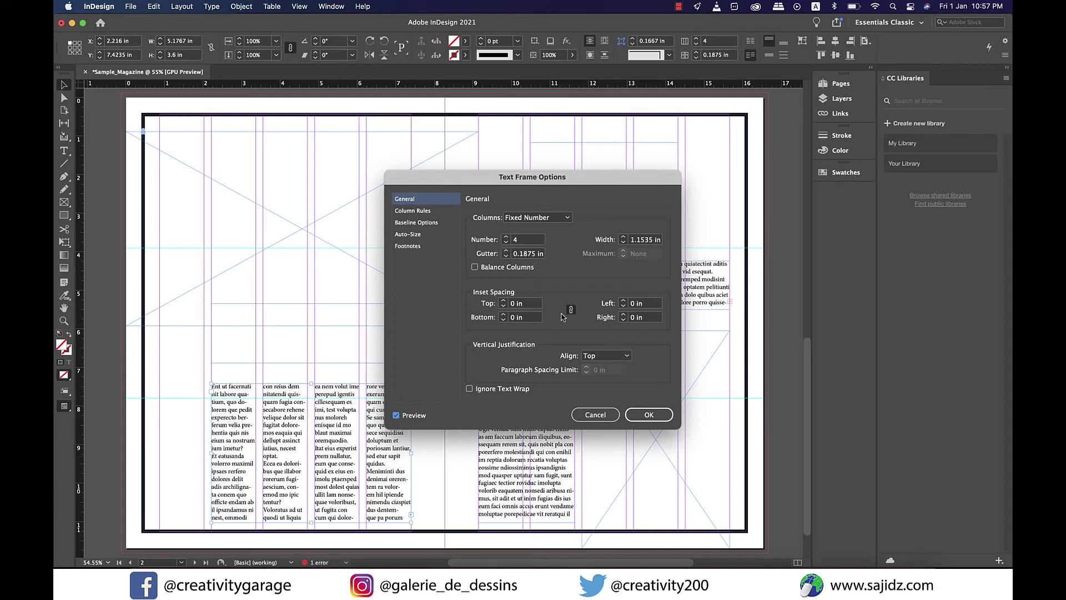
{"action": "left_click", "coordinate": [649, 415]}
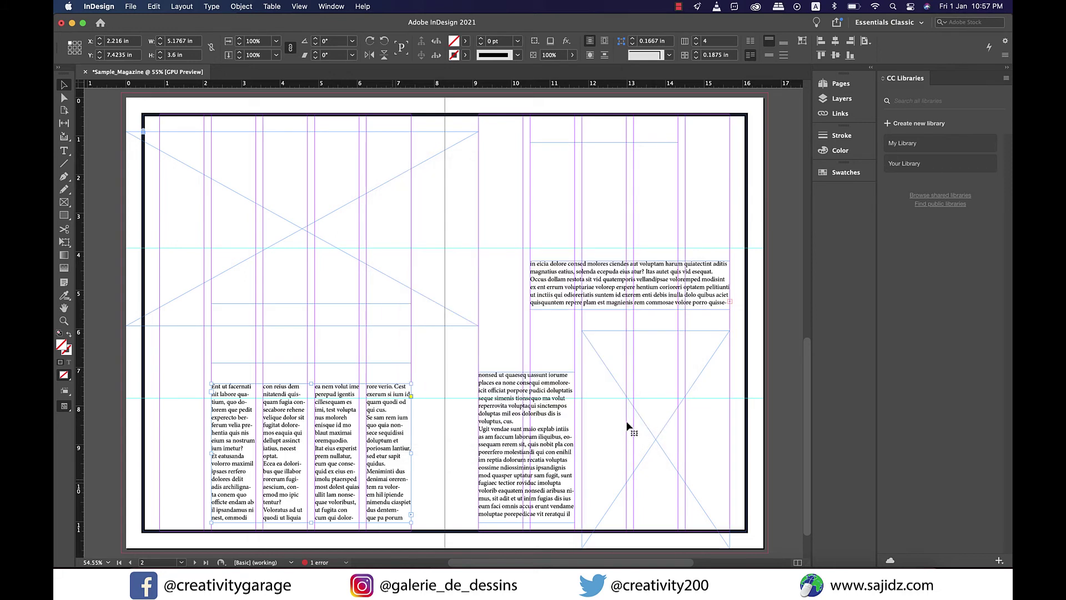
Set the narrow text frame beside the lower-right image frame to 2 columns with a 0.1875 in gutter
{"action": "left_click", "coordinate": [522, 446]}
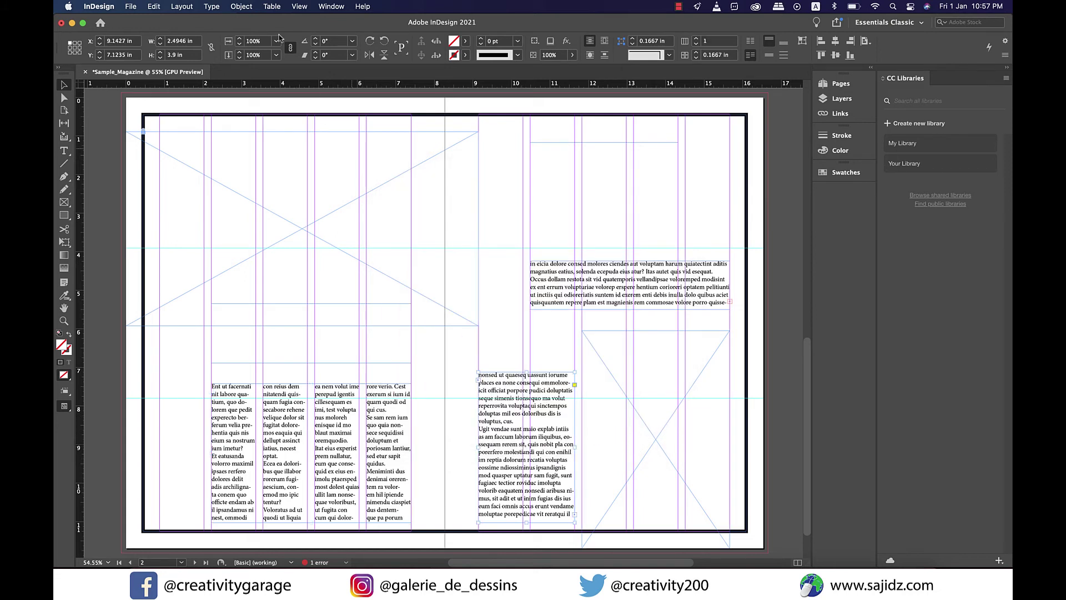
{"action": "left_click", "coordinate": [242, 8]}
{"action": "left_click", "coordinate": [298, 189]}
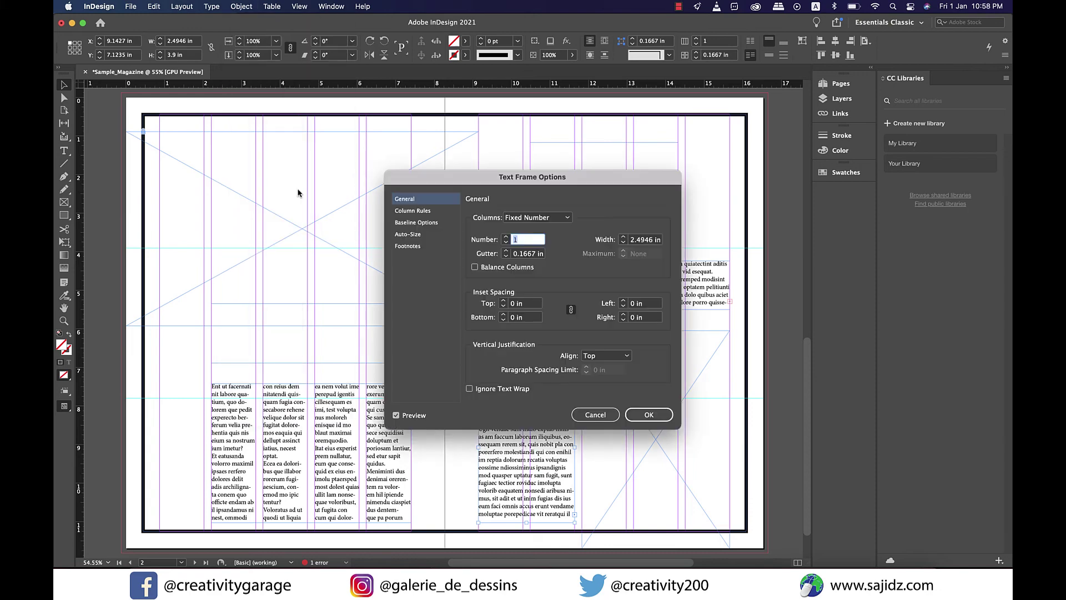
{"action": "left_click_drag", "start_coordinate": [563, 184], "coordinate": [784, 127]}
{"action": "left_click", "coordinate": [731, 183]}
{"action": "left_click", "coordinate": [731, 198]}
{"action": "key", "text": "Return"}
Set the wide text frame above the lower-right image frame to 4 columns with a 0.1875 in gutter
{"action": "left_click", "coordinate": [637, 269]}
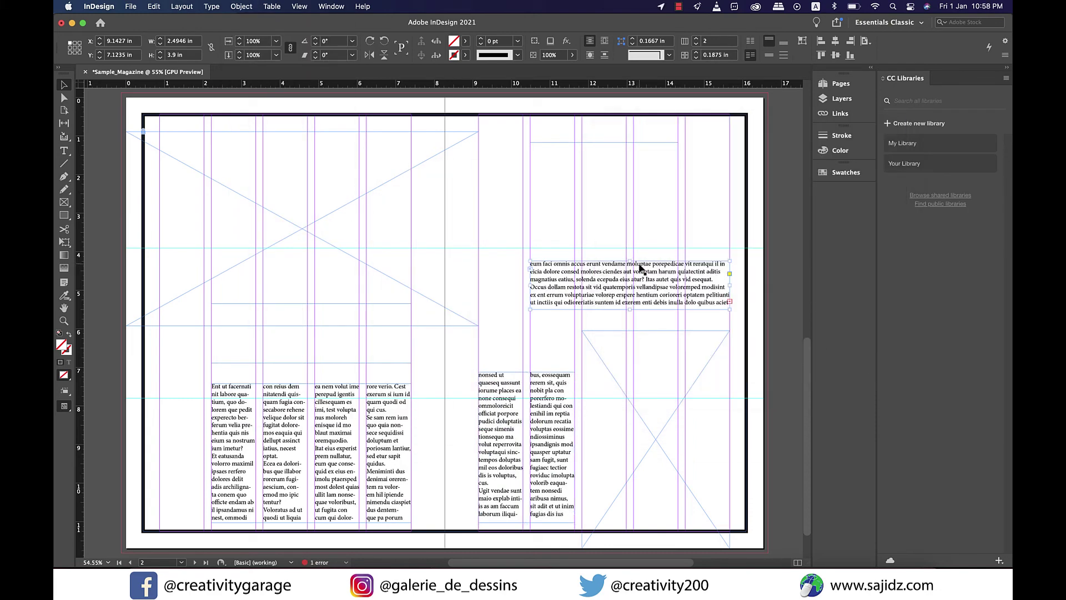
{"action": "left_click", "coordinate": [243, 8]}
{"action": "left_click", "coordinate": [298, 189]}
{"action": "left_click_drag", "start_coordinate": [750, 123], "coordinate": [306, 116]}
{"action": "type", "text": "4"}
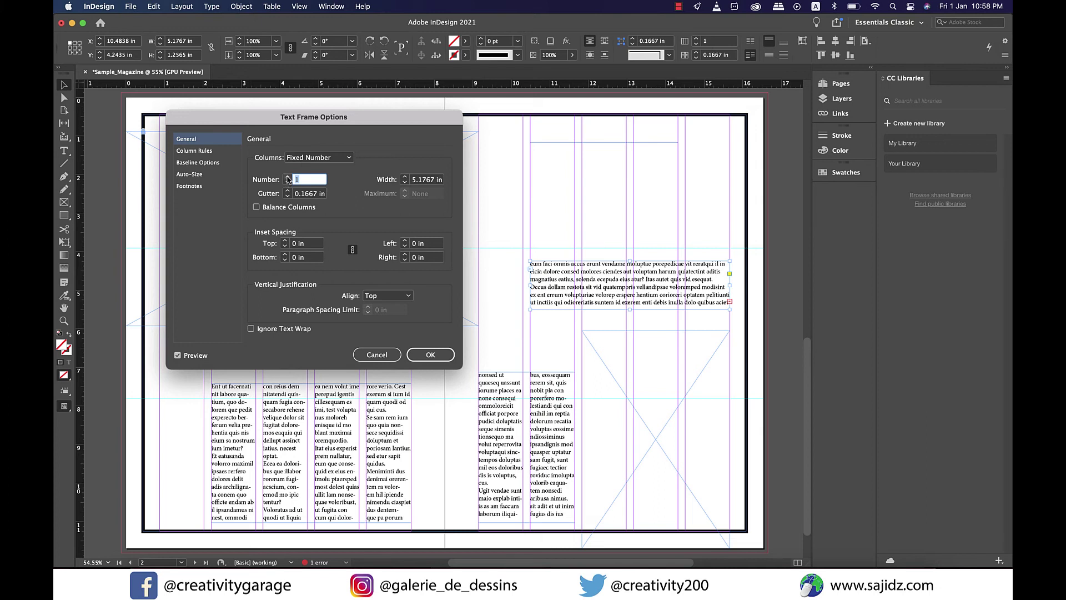
{"action": "key", "text": "Return"}
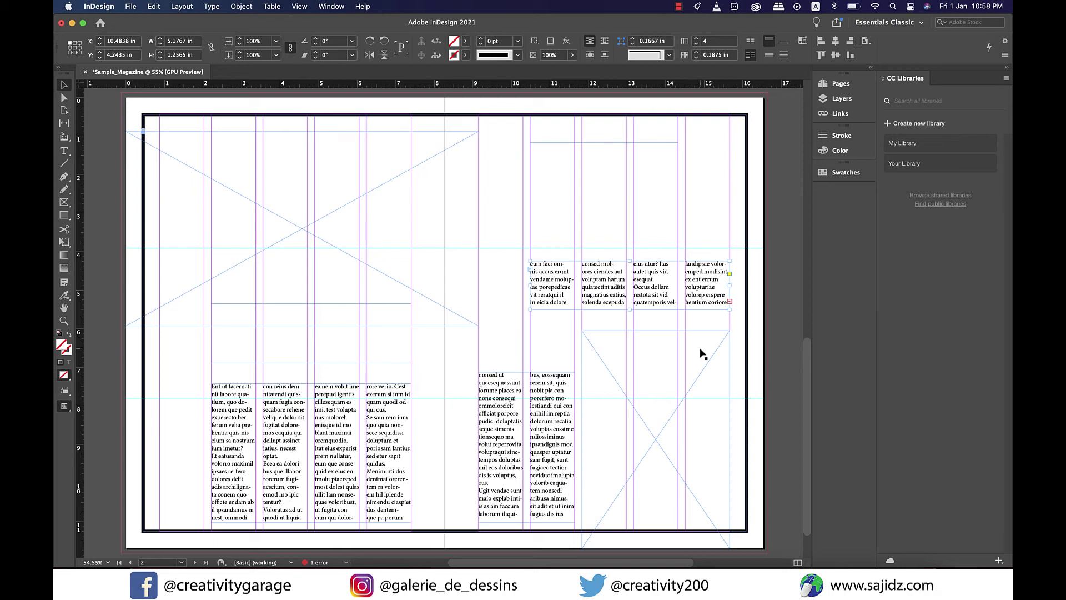
Place the shoe-lacing photo in the large image frame and apply Fit Content to Frame
{"action": "left_click", "coordinate": [444, 197]}
{"action": "left_click", "coordinate": [130, 6]}
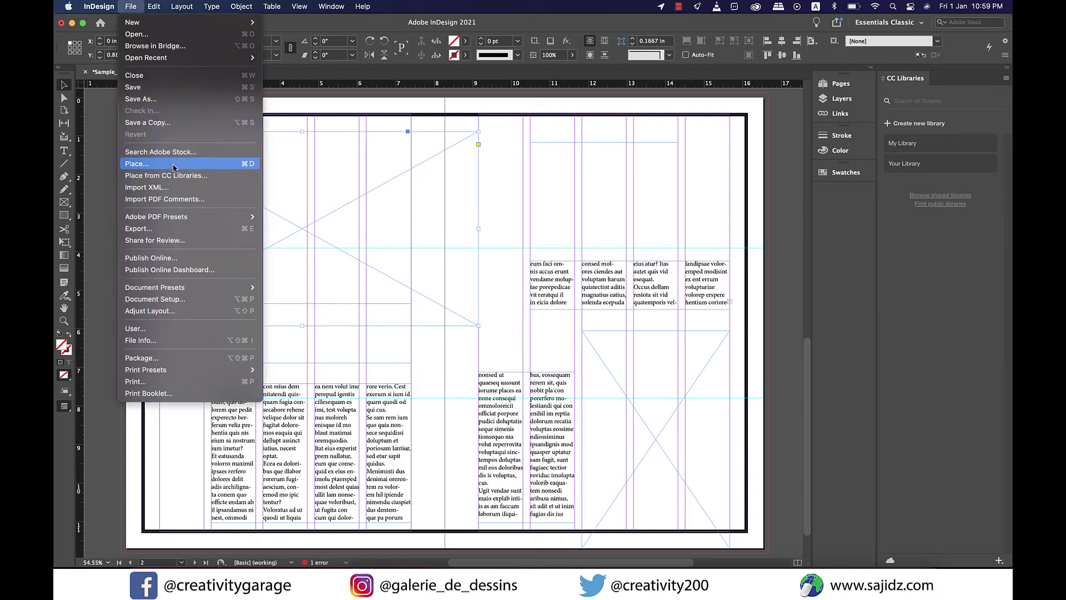
{"action": "left_click", "coordinate": [173, 164]}
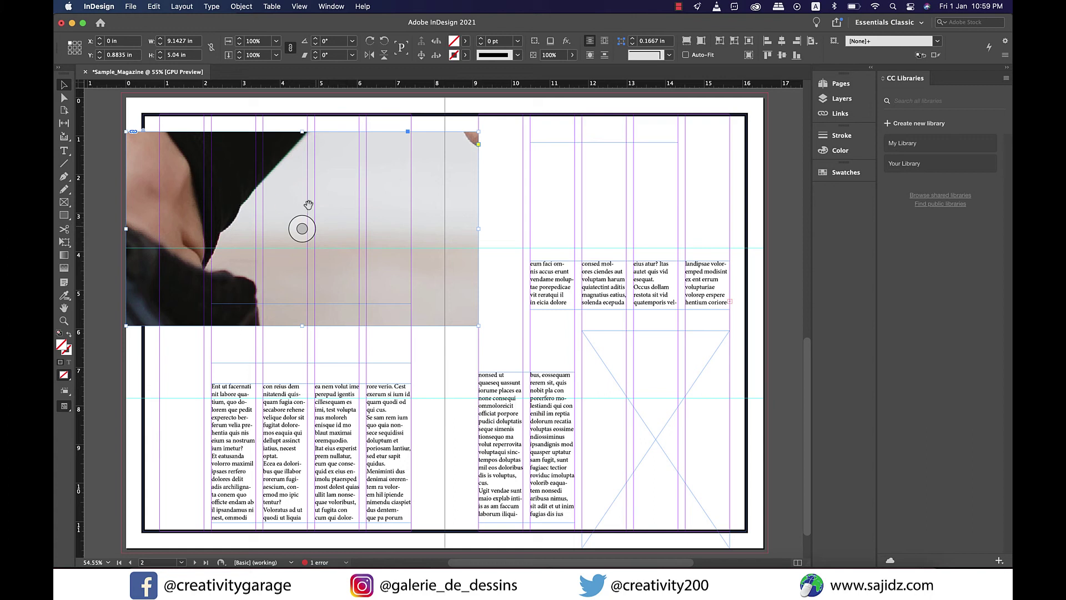
{"action": "right_click", "coordinate": [374, 229]}
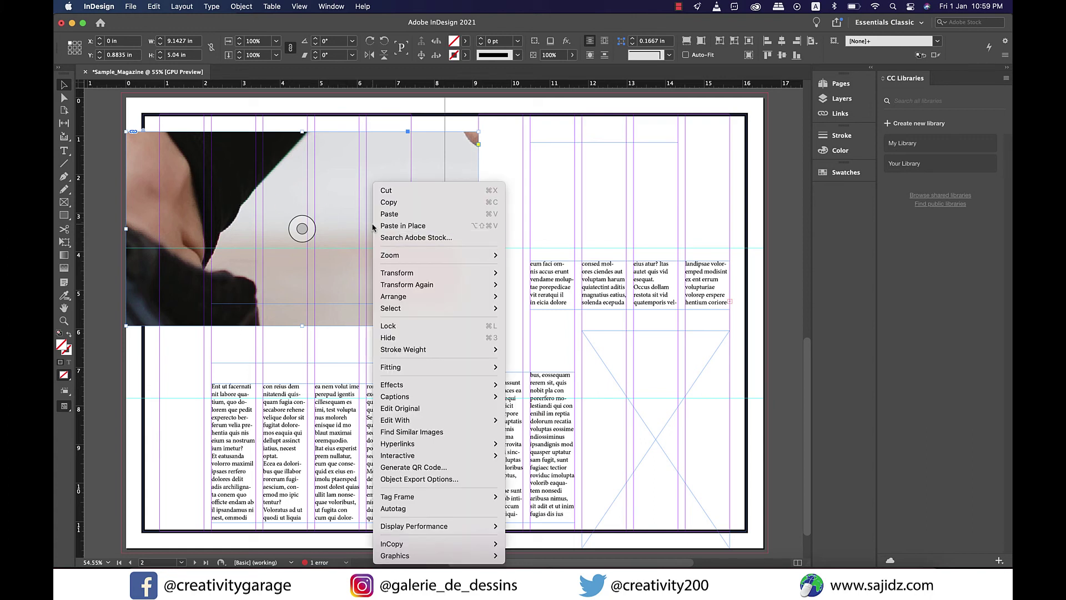
{"action": "mouse_move", "coordinate": [434, 367]}
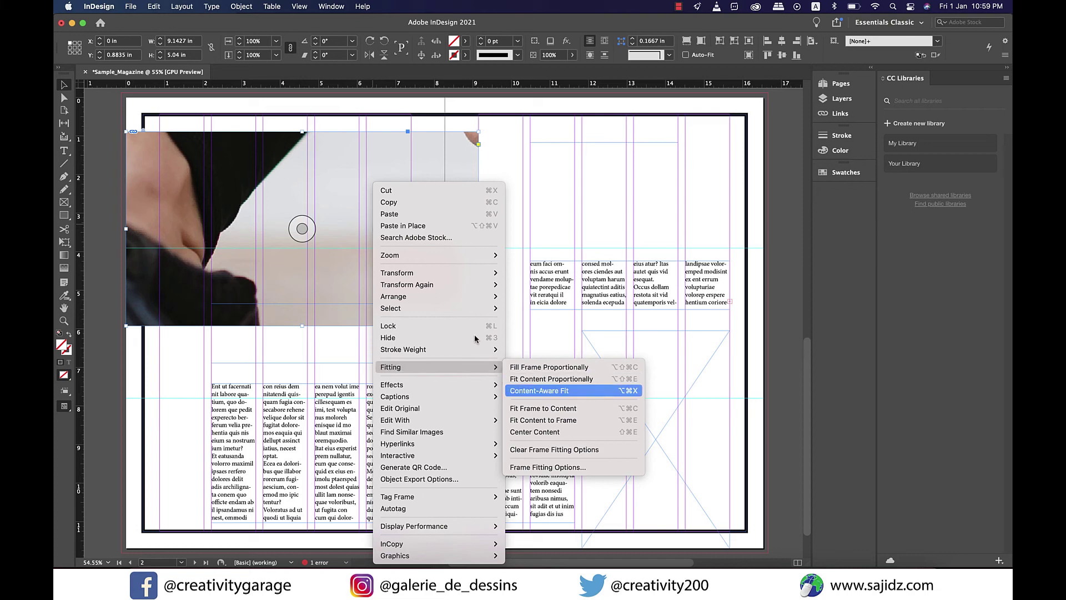
{"action": "left_click", "coordinate": [554, 423]}
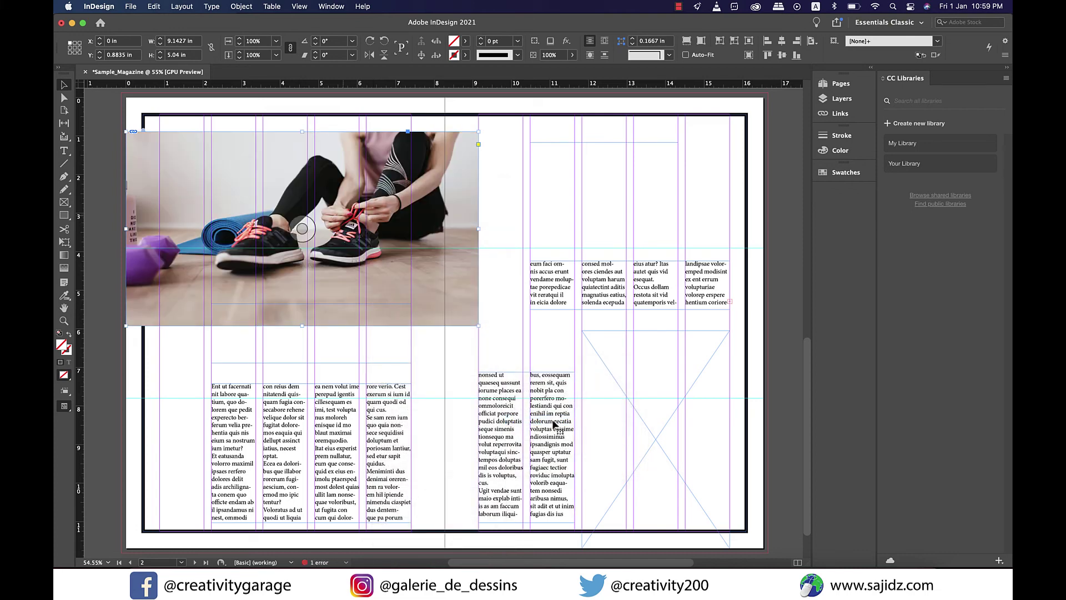
Place the yoga-pose photo in the lower-right image frame and fit it to the frame
{"action": "left_click", "coordinate": [711, 342]}
{"action": "key", "text": "super+d"}
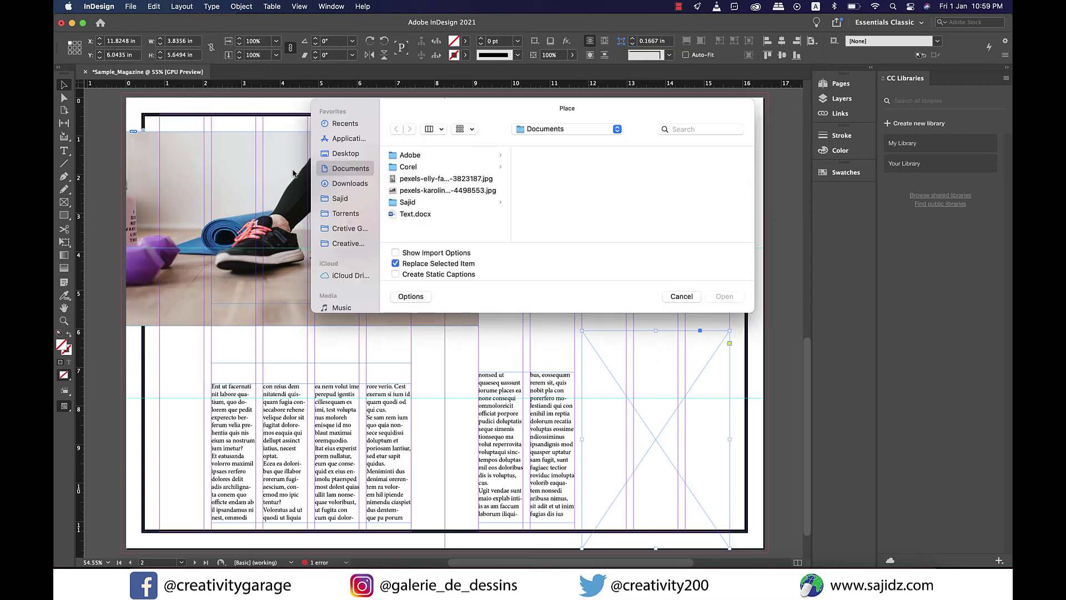
{"action": "left_click", "coordinate": [724, 295]}
{"action": "right_click", "coordinate": [720, 324]}
{"action": "key", "text": "Escape"}
Widen the right page's top text frame to about 5.18 in and fill it with placeholder text
{"action": "left_click", "coordinate": [731, 195]}
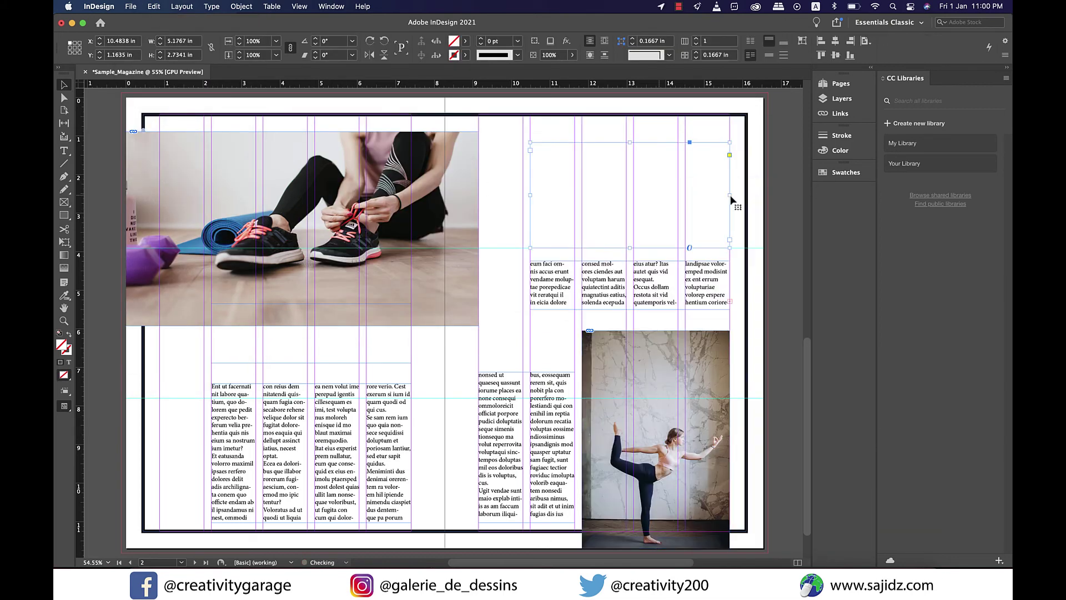
{"action": "double_click", "coordinate": [544, 164]}
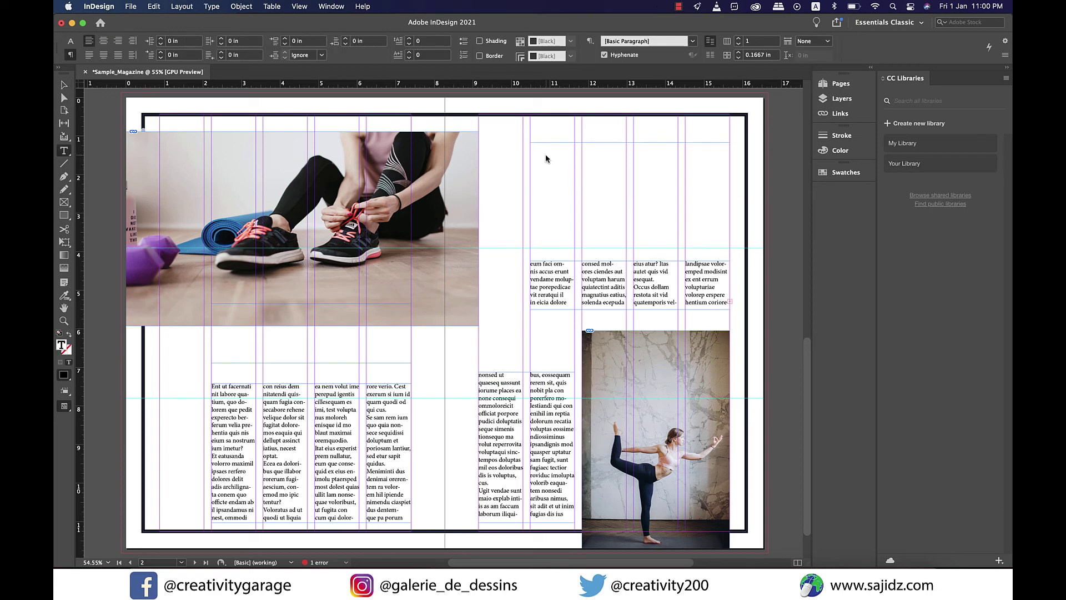
{"action": "right_click", "coordinate": [546, 162]}
{"action": "left_click", "coordinate": [613, 385]}
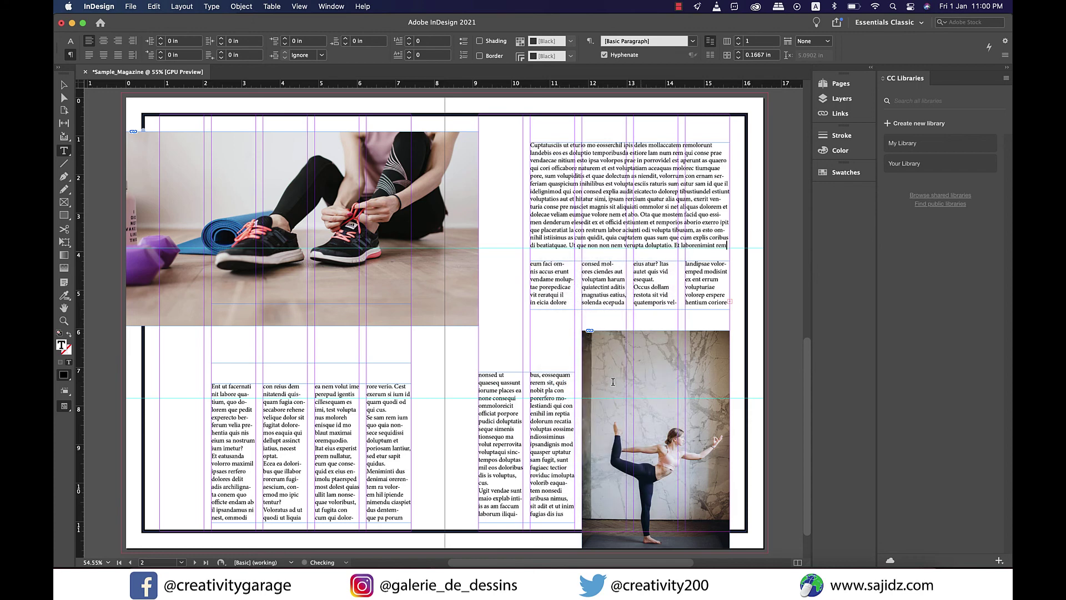
Trim the placeholder text in the right page's top text frame to its first two lines and set them in Arial
{"action": "left_click_drag", "start_coordinate": [727, 245], "coordinate": [524, 161]}
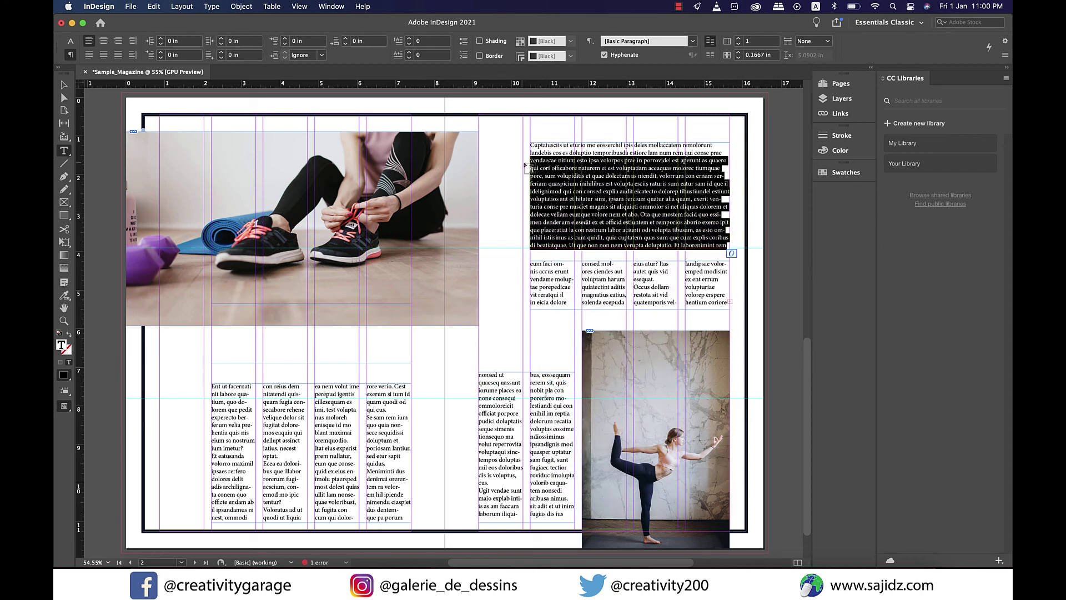
{"action": "key", "text": "BackSpace"}
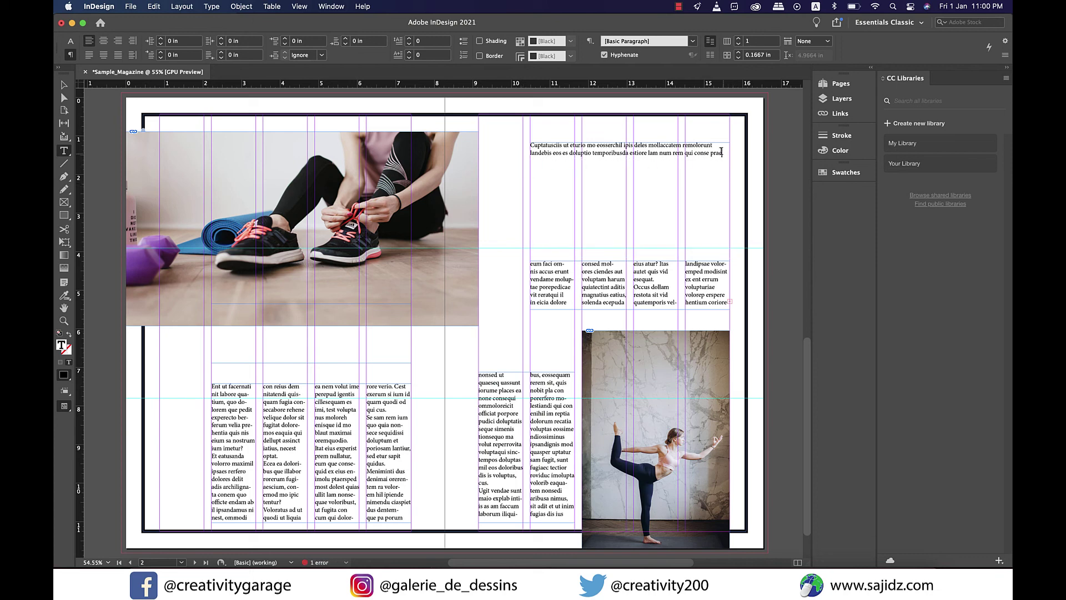
{"action": "left_click_drag", "start_coordinate": [721, 151], "coordinate": [529, 146]}
{"action": "left_click", "coordinate": [70, 43]}
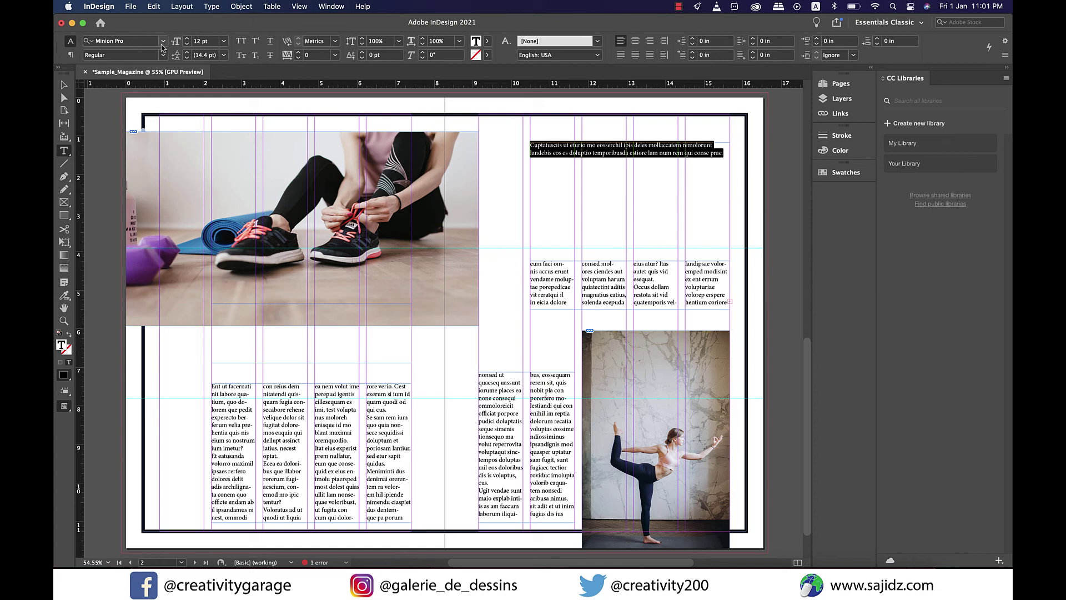
{"action": "left_click", "coordinate": [163, 43]}
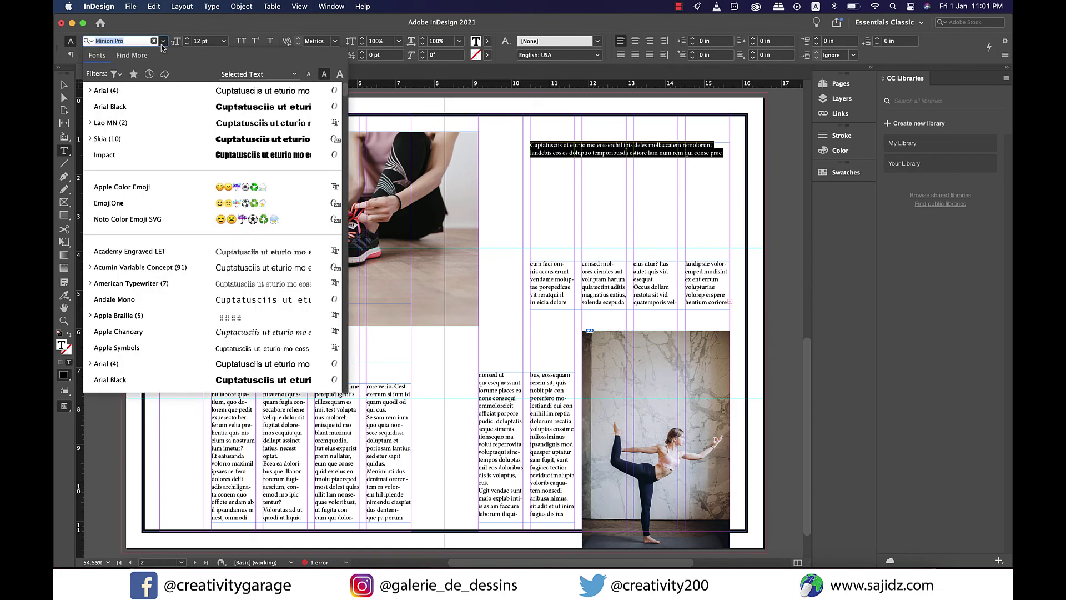
{"action": "left_click", "coordinate": [132, 95]}
Format the right page's top text as 18 pt bold with a red fill
{"action": "left_click", "coordinate": [224, 41]}
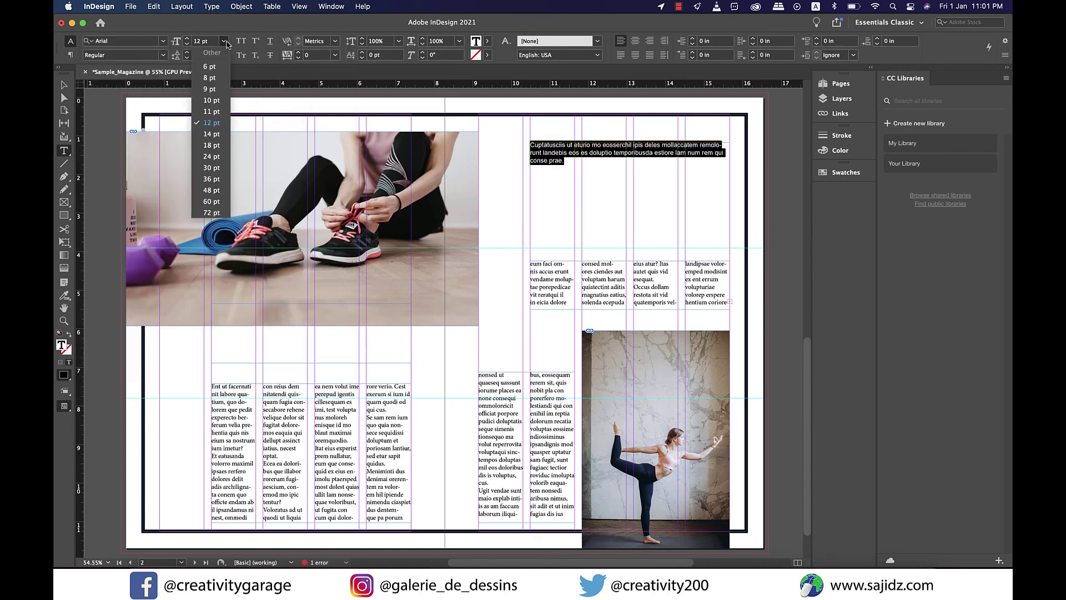
{"action": "left_click", "coordinate": [214, 157]}
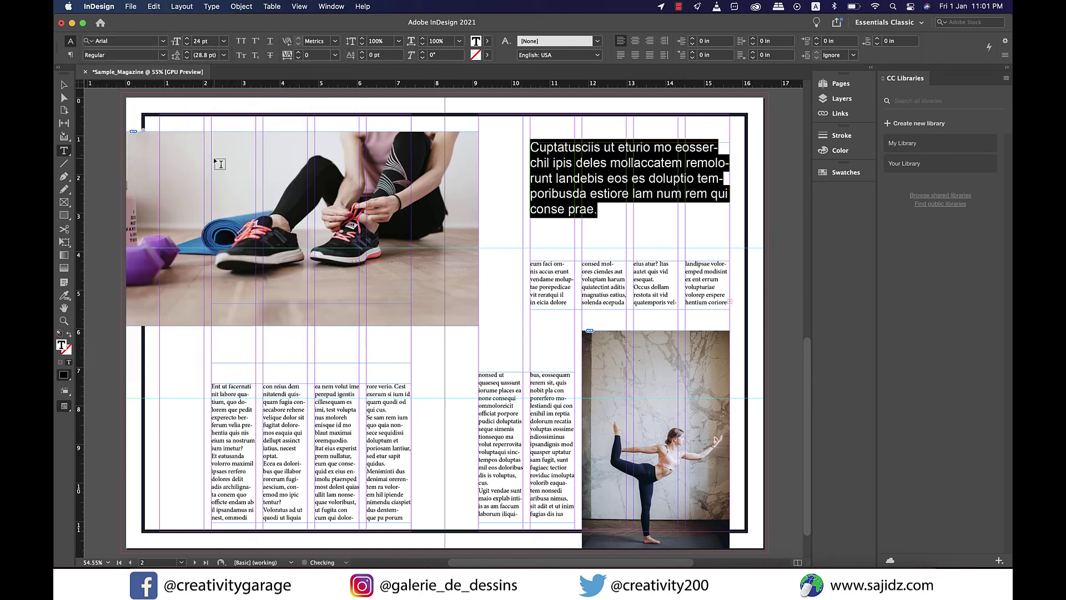
{"action": "left_click", "coordinate": [223, 42]}
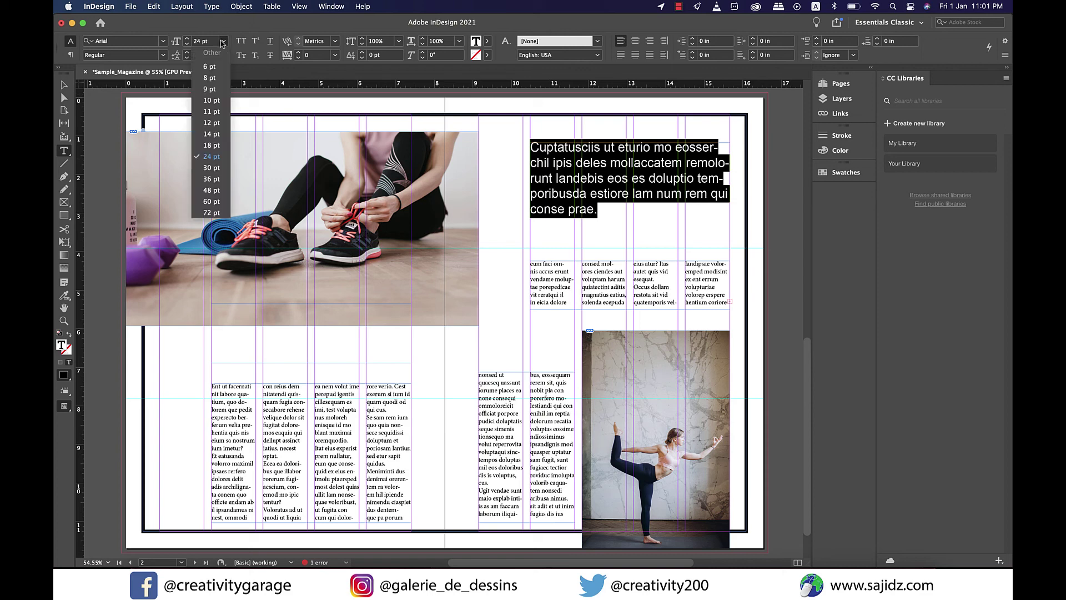
{"action": "left_click", "coordinate": [211, 146]}
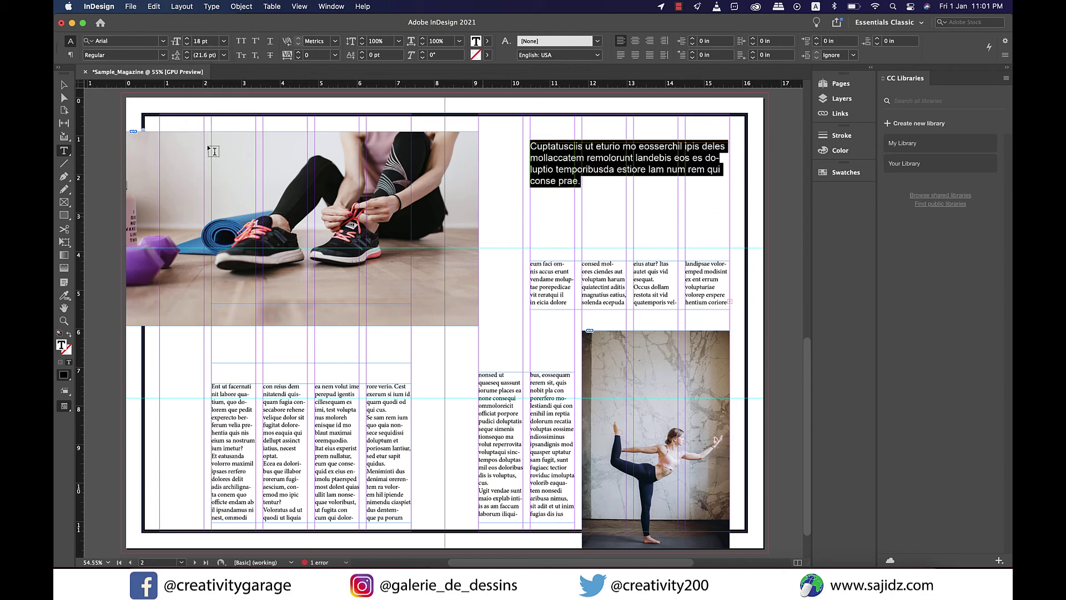
{"action": "left_click", "coordinate": [488, 42]}
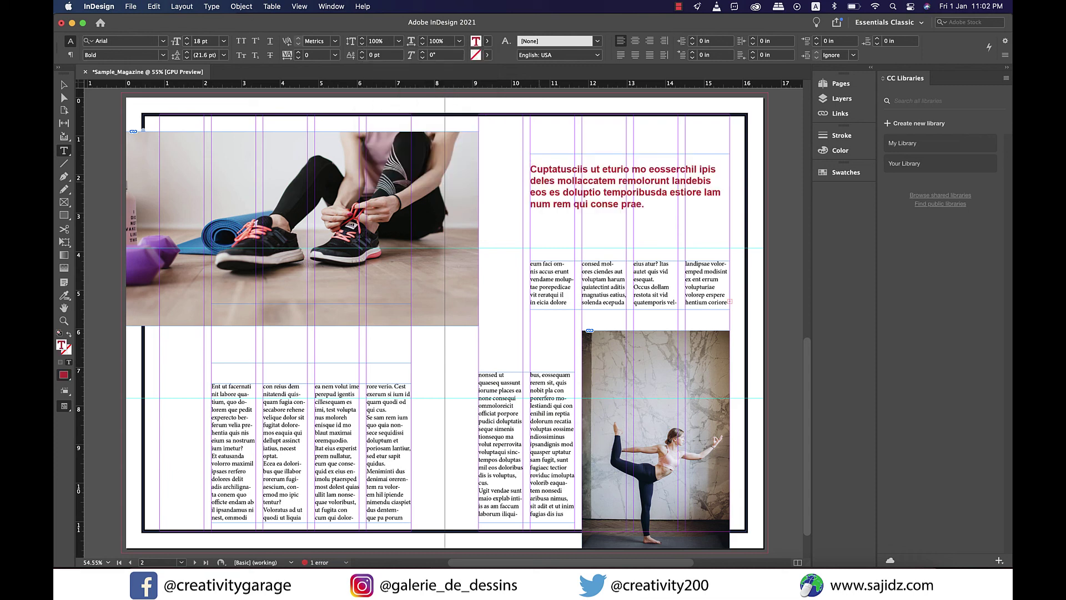
Insert an opening quotation mark before the red text and set it to 100 pt Times Bold
{"action": "type", "text": "“"}
{"action": "left_click_drag", "start_coordinate": [536, 157], "coordinate": [517, 156]}
{"action": "left_click", "coordinate": [223, 41]}
{"action": "left_click", "coordinate": [211, 217]}
{"action": "double_click", "coordinate": [205, 41]}
{"action": "type", "text": "100"}
{"action": "key", "text": "shift+Tab"}
{"action": "type", "text": "times"}
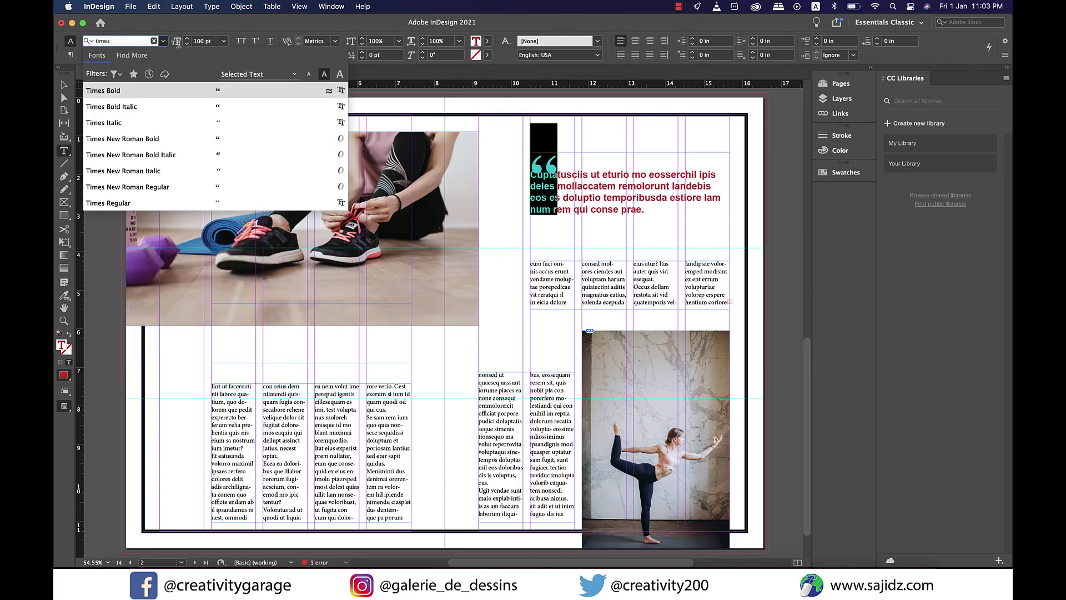
{"action": "key", "text": "Return"}
Adjust the vertical spacing of the red pull quote so its text sits clear below the large quotation mark
{"action": "key", "text": "Escape"}
{"action": "left_click", "coordinate": [331, 55]}
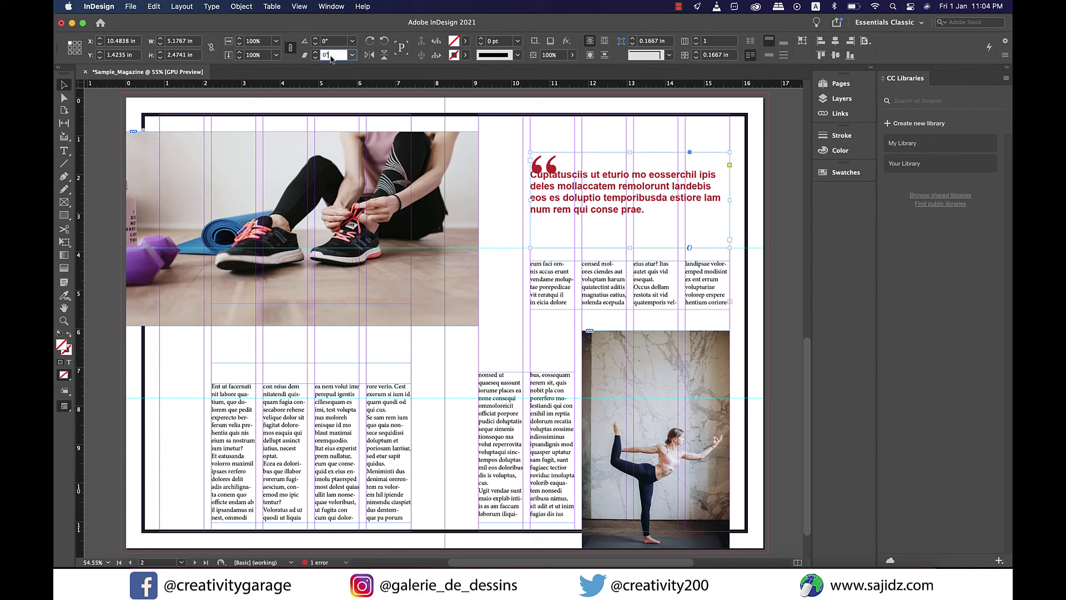
{"action": "key", "text": "Return"}
{"action": "key", "text": "Return"}
{"action": "key", "text": "super+a"}
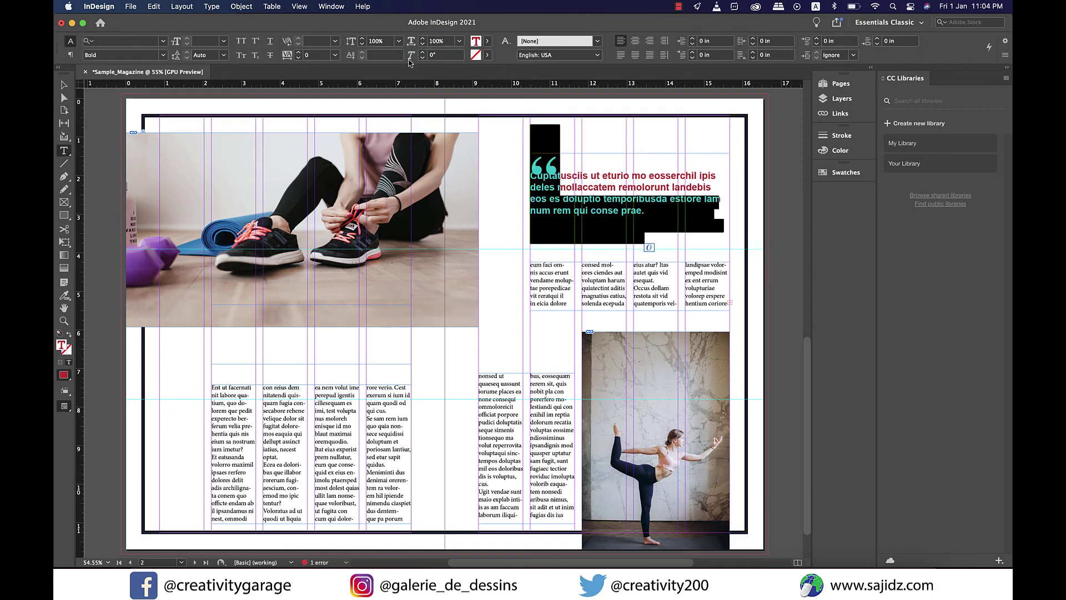
{"action": "key", "text": "Escape"}
{"action": "left_click", "coordinate": [559, 349]}
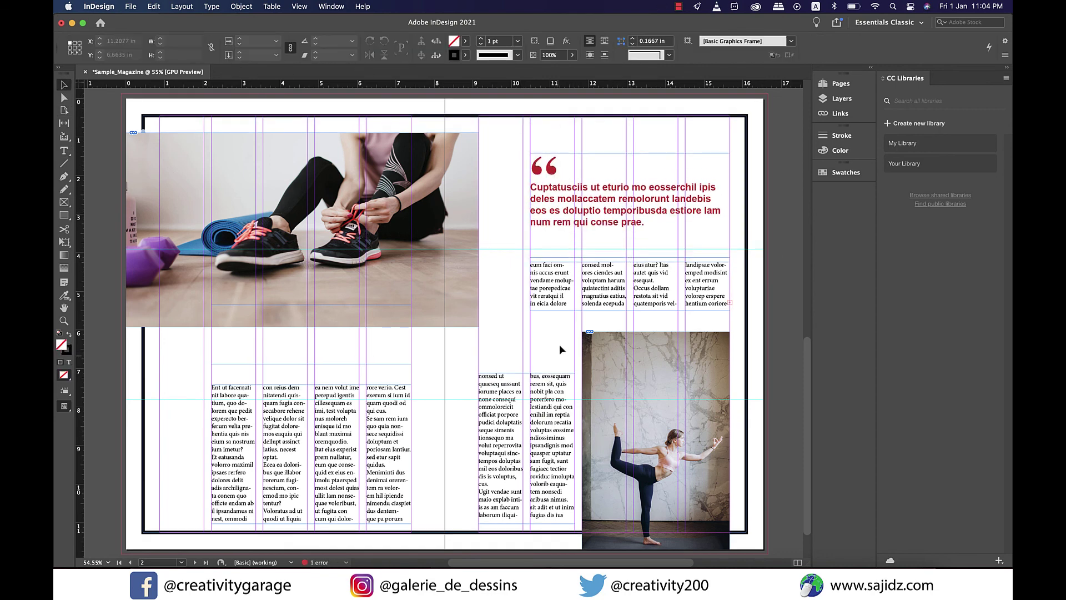
Enter the heading "Healthy lifestyle" in the text frame at the lower edge of the shoe-lacing photo and set it in Museo Sans
{"action": "double_click", "coordinate": [229, 317]}
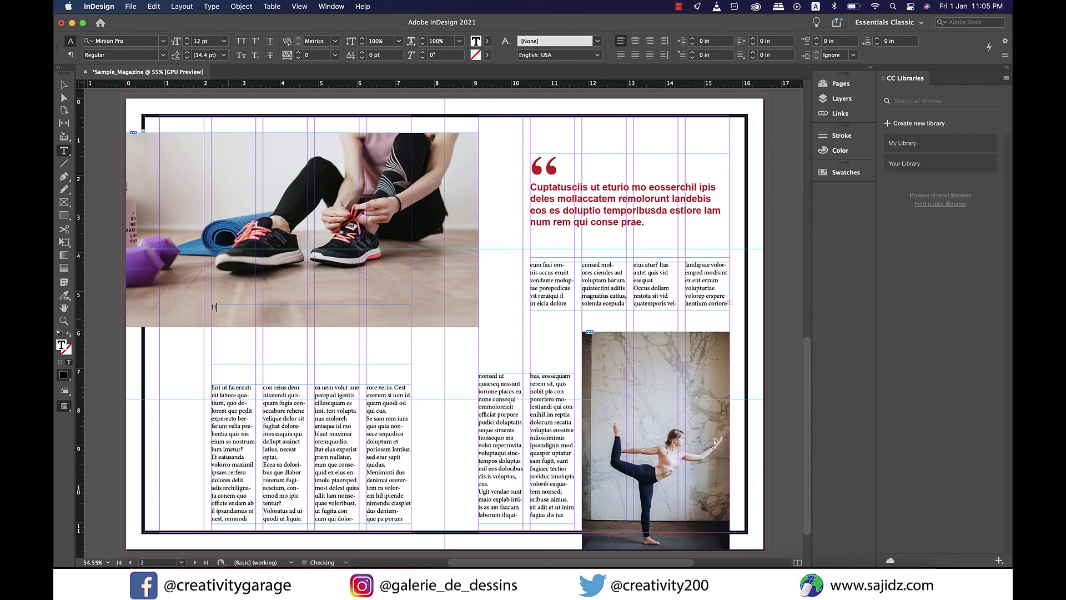
{"action": "type", "text": "Healyh"}
{"action": "type", "text": "thy lifestyle"}
{"action": "key", "text": "super+a"}
{"action": "left_click", "coordinate": [163, 40]}
{"action": "type", "text": "Museo Sans"}
{"action": "key", "text": "Return"}
Enlarge and center the heading in dark blue, and add a second line reading 2021 at 48 pt
{"action": "left_click", "coordinate": [224, 40]}
{"action": "left_click", "coordinate": [211, 178]}
{"action": "left_click", "coordinate": [224, 41]}
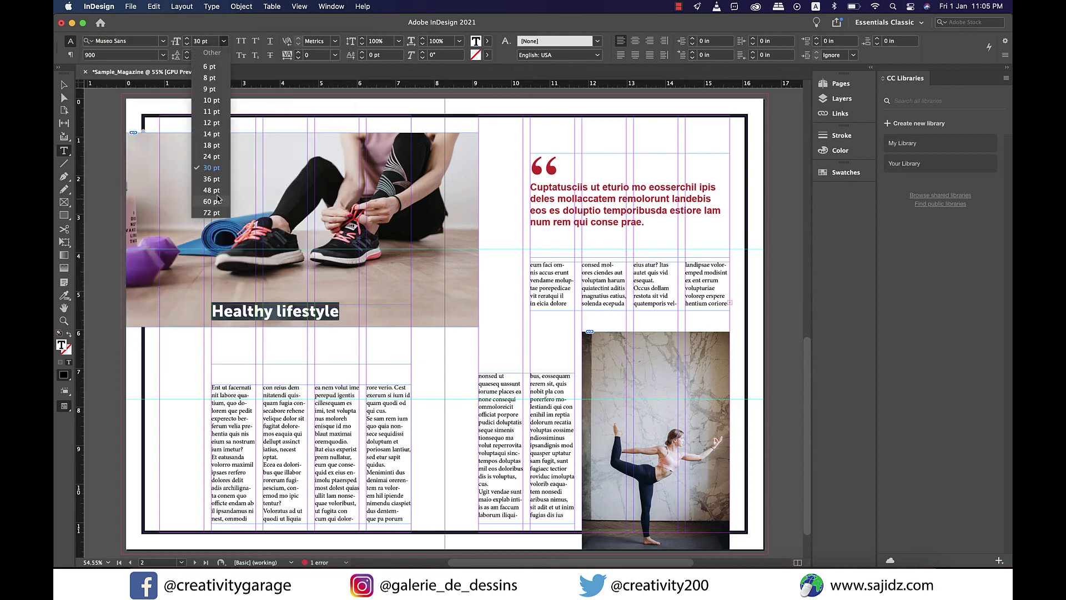
{"action": "left_click", "coordinate": [211, 202]}
{"action": "left_click", "coordinate": [224, 41]}
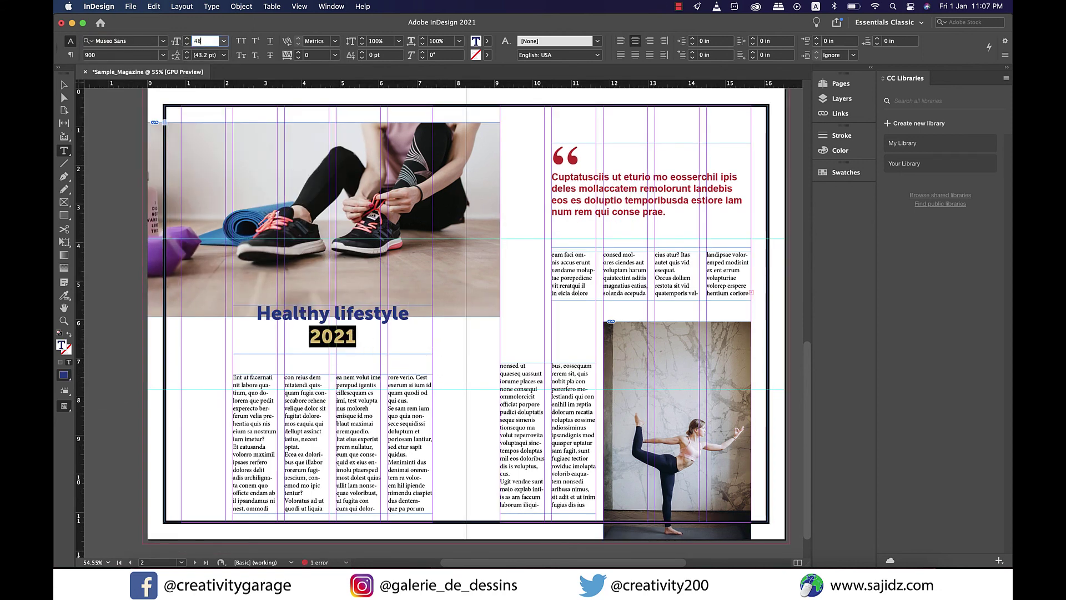
{"action": "key", "text": "Escape"}
{"action": "left_click", "coordinate": [92, 130]}
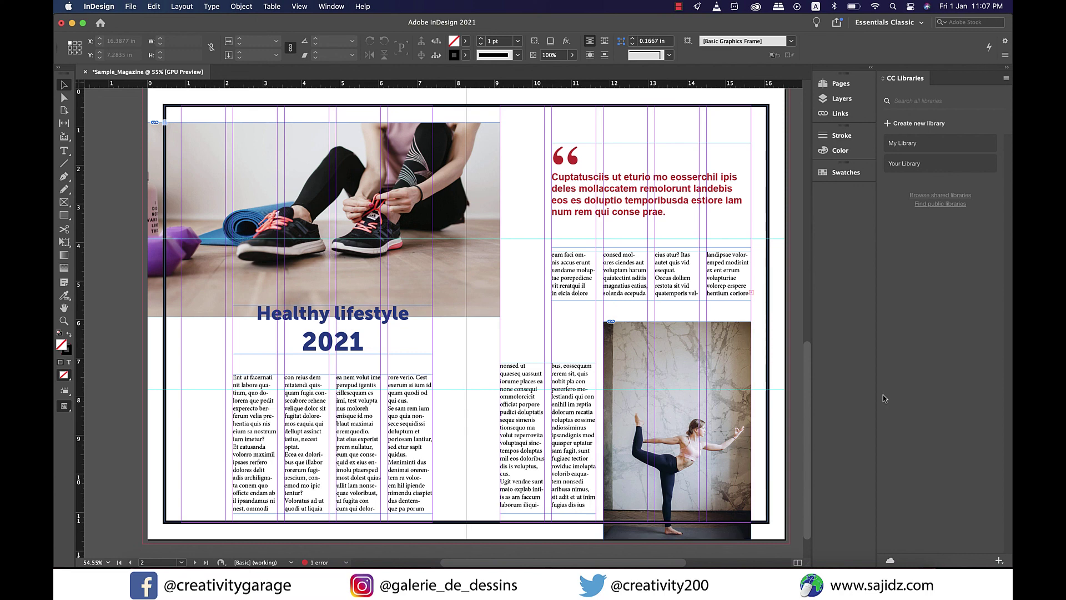